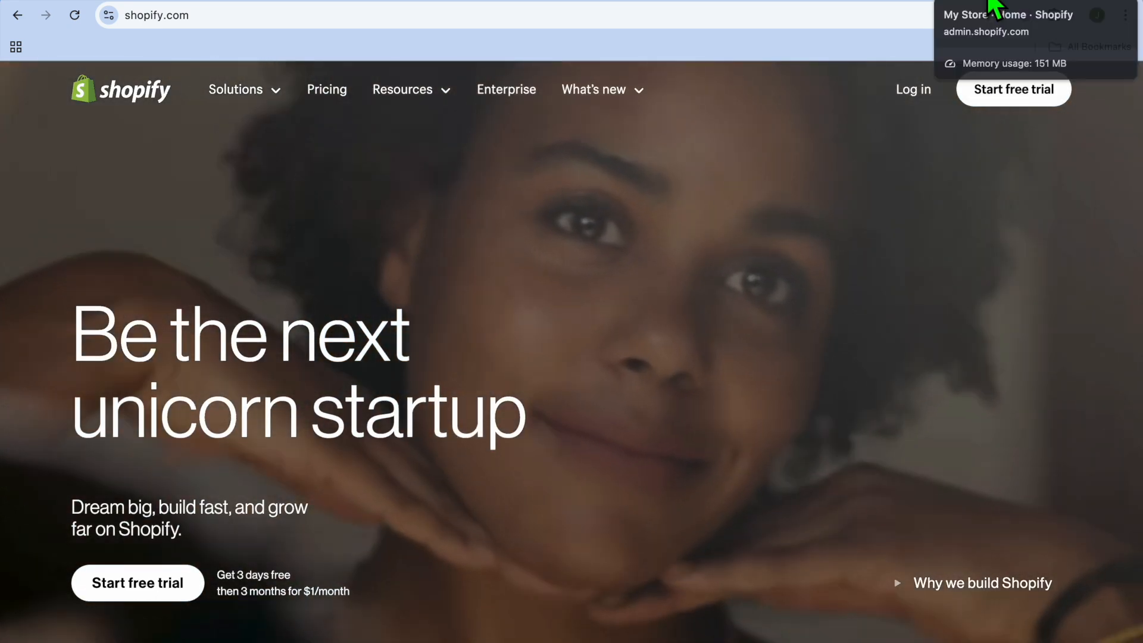
Switch to the store admin and open the Shopify App Store from the recommended apps.
left_click(989, 1)
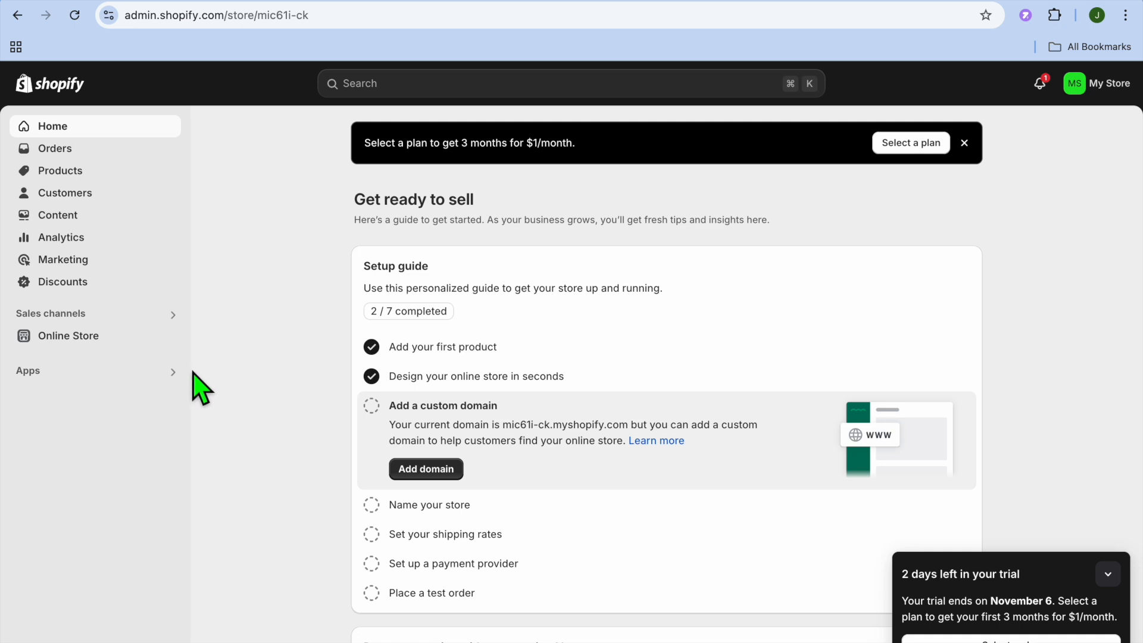
left_click(69, 378)
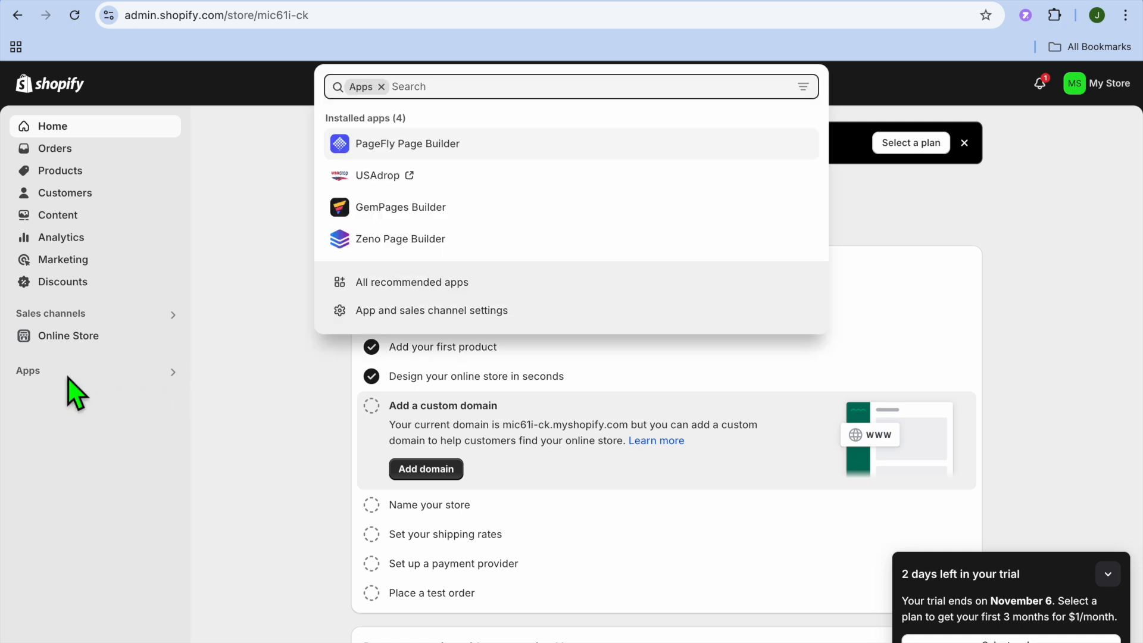
left_click(433, 300)
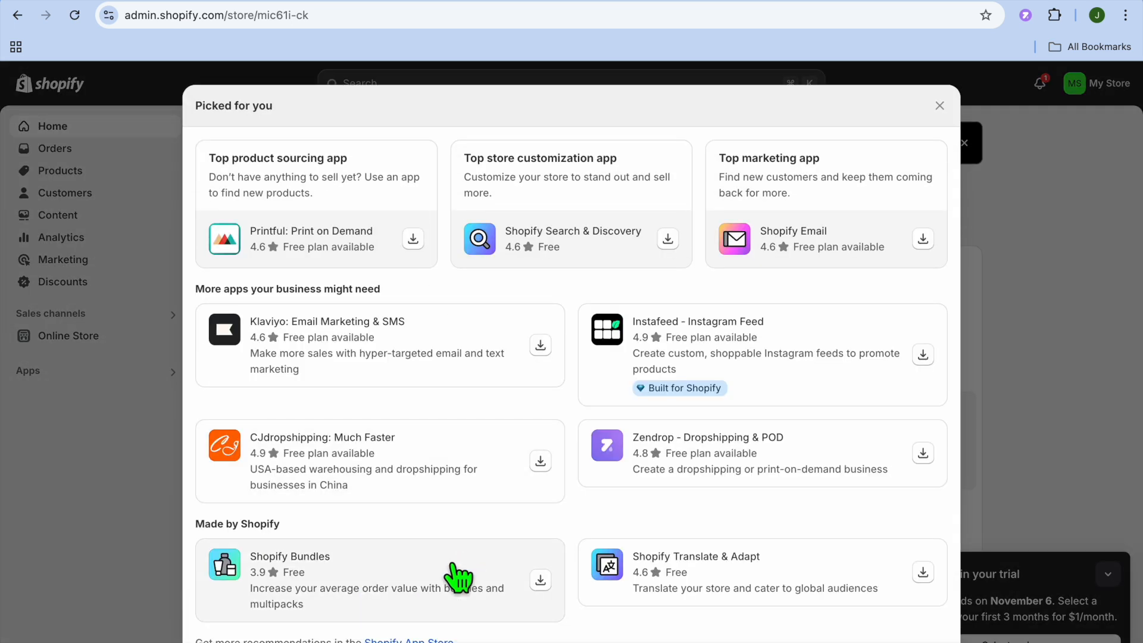
left_click(432, 641)
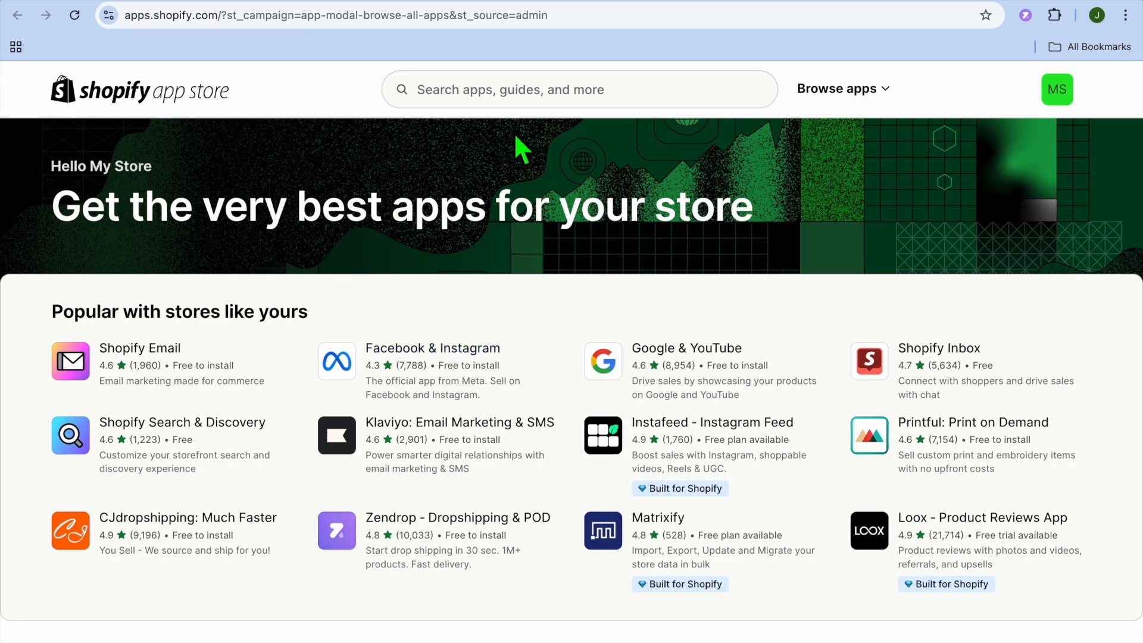
Search the app store for DROPSHIPMAN and open the Dropshipman: Easy Dropshipping app page.
left_click(488, 104)
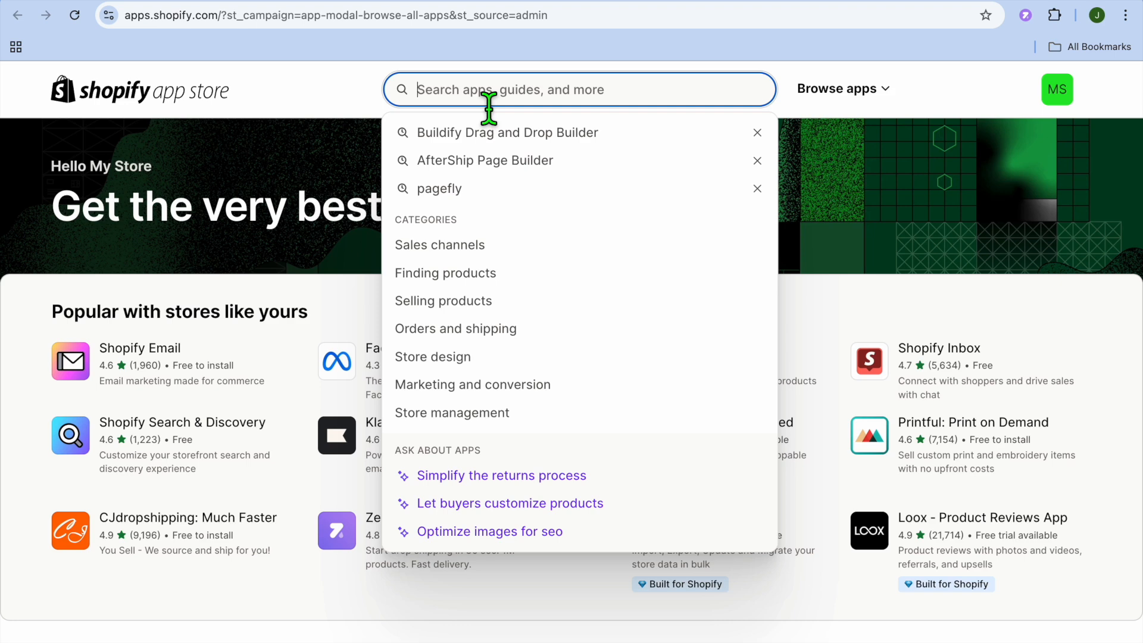
type("DROP")
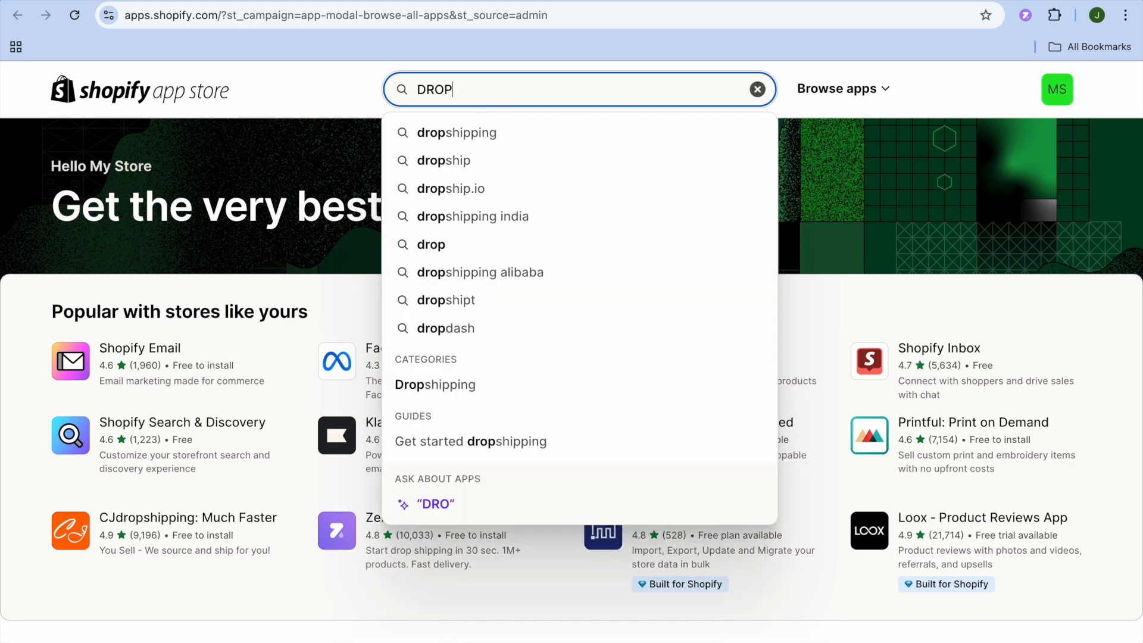
type("SHIP")
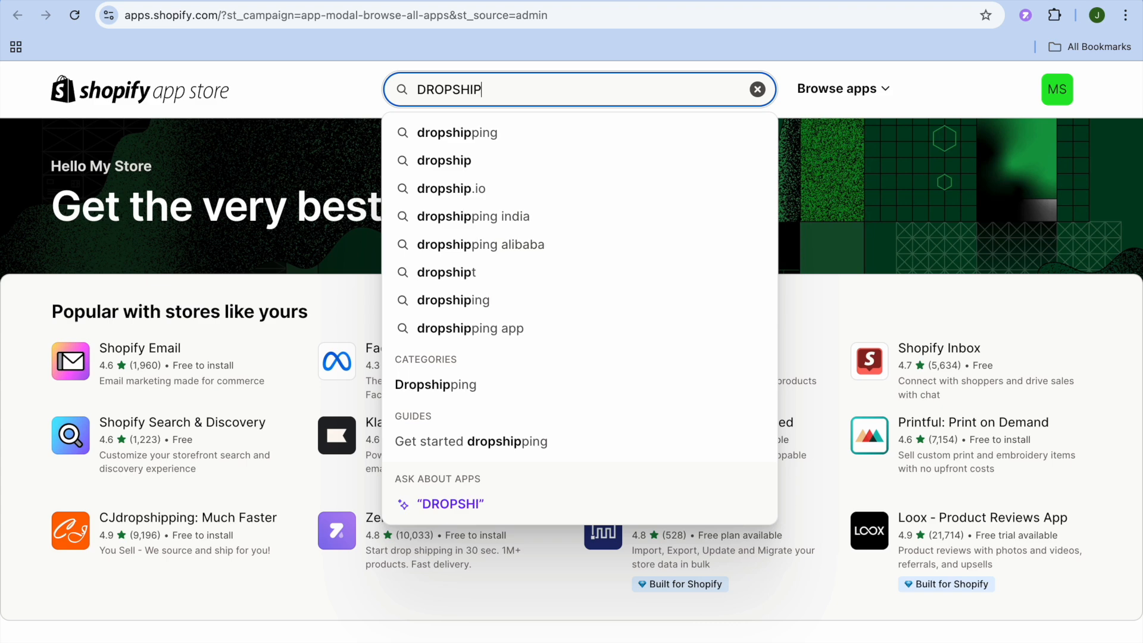
type("MAN")
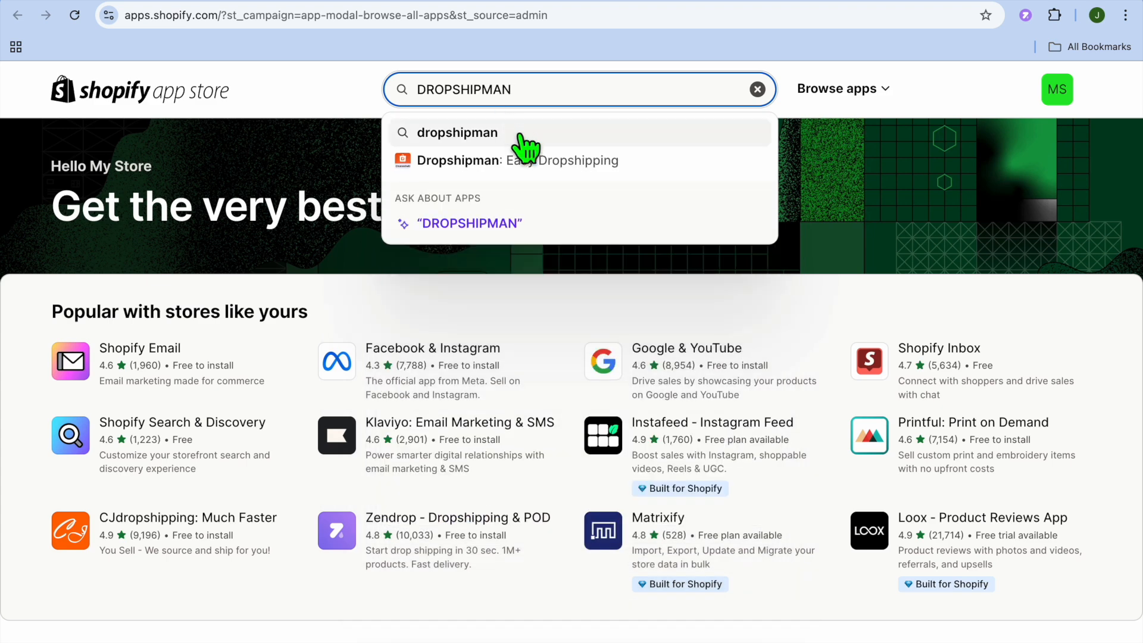
left_click(540, 162)
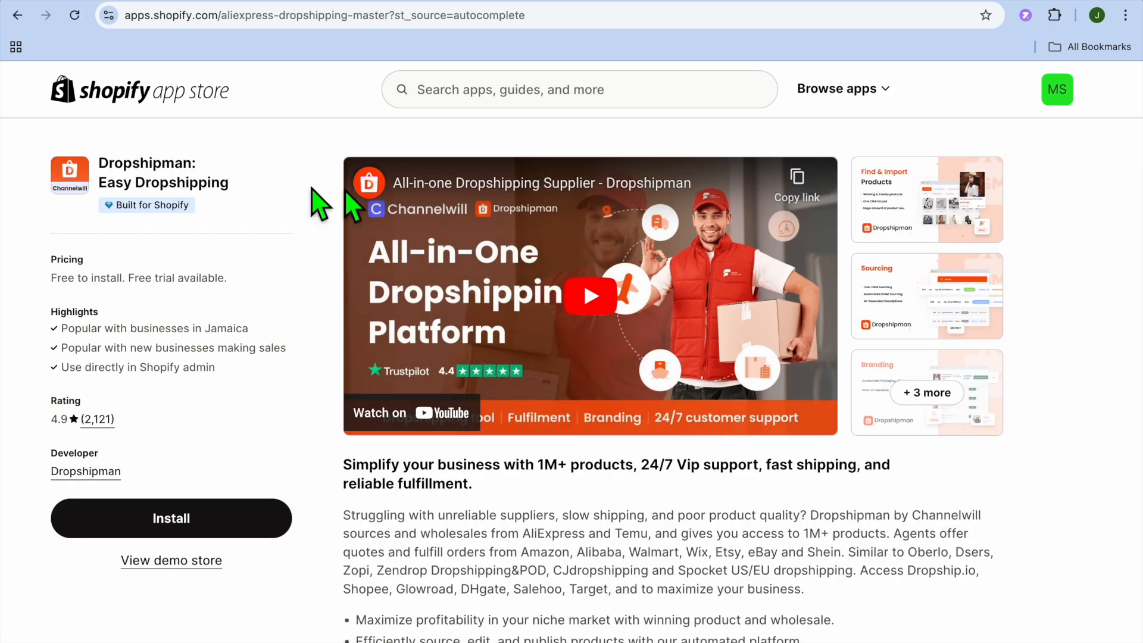
Review the Dropshipman description and pricing plans, then install the app on the store and dismiss its welcome chat message.
scroll(286, 259, "down", 4)
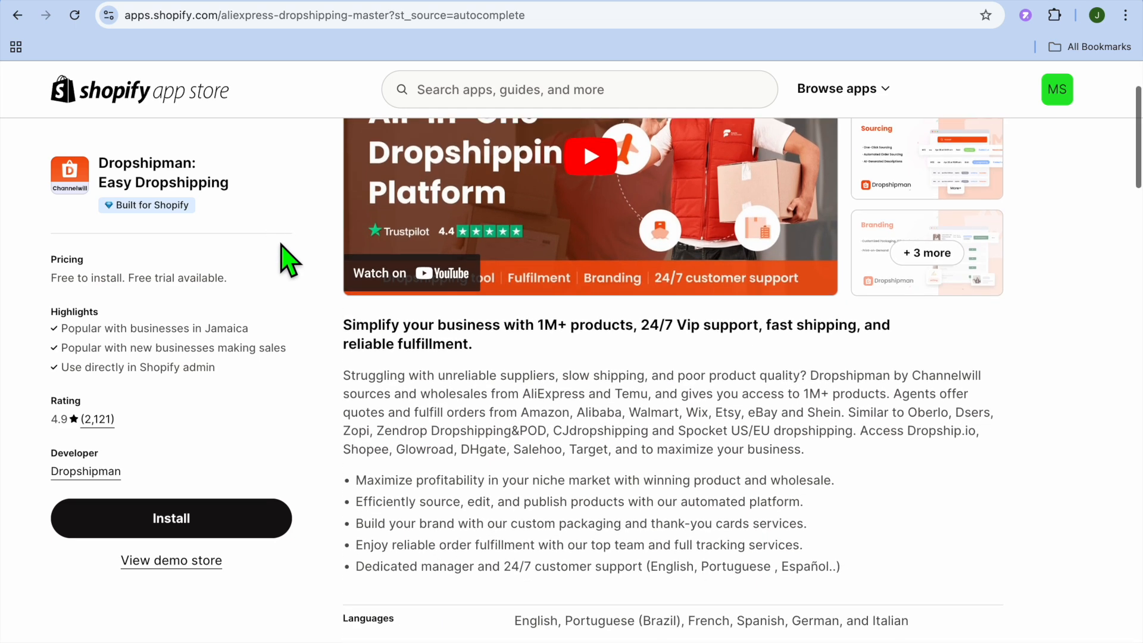
scroll(281, 414, "down", 13)
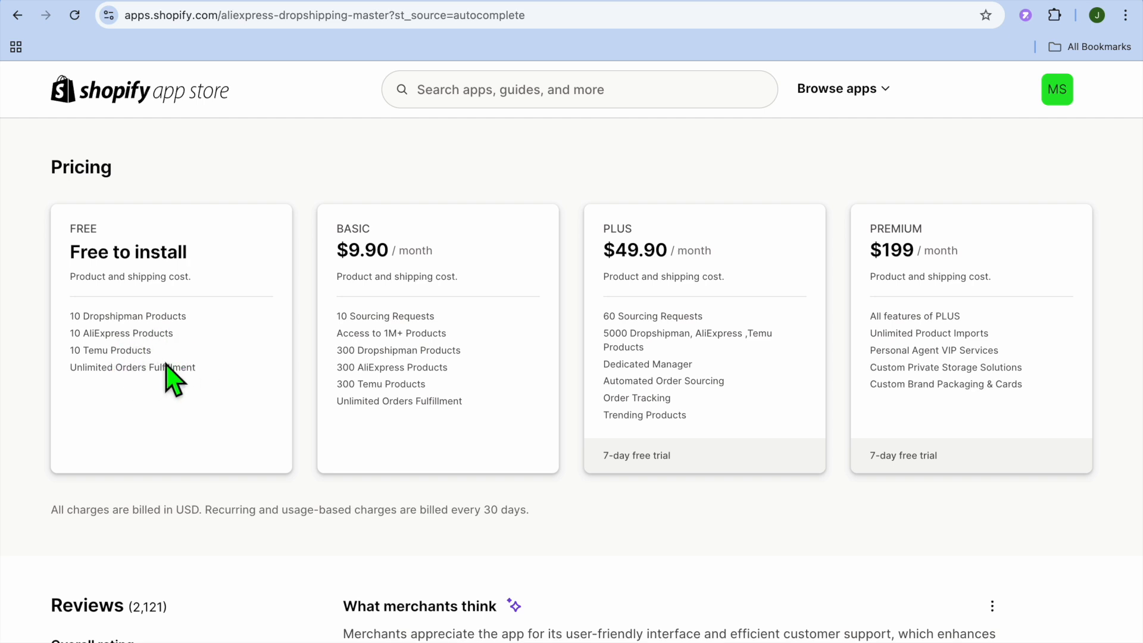
scroll(173, 381, "up", 2)
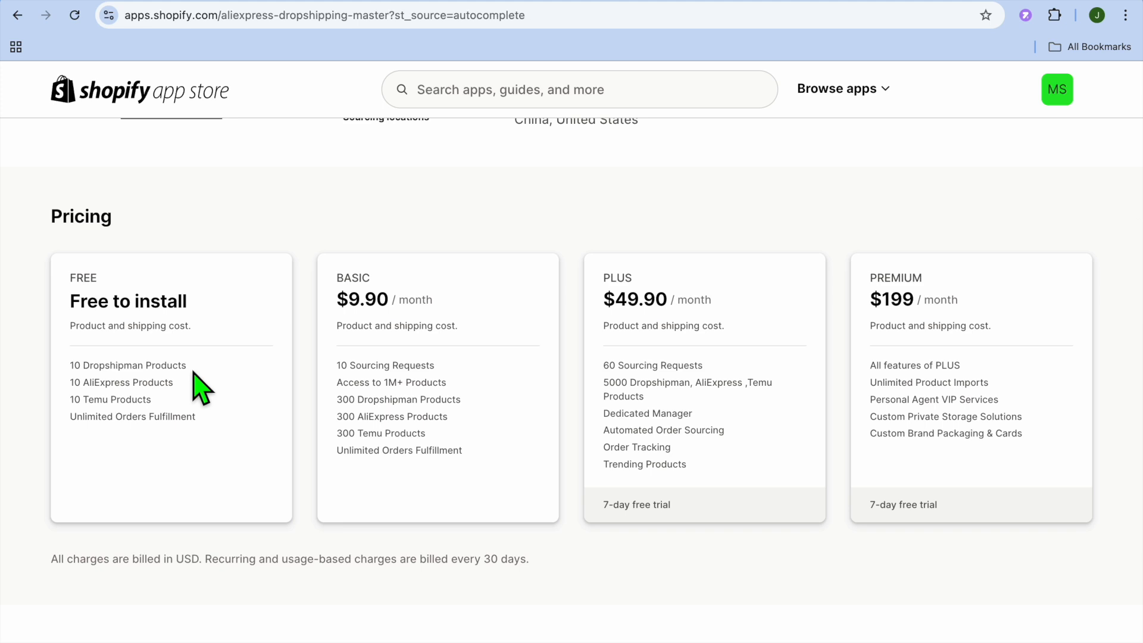
scroll(227, 311, "up", 4)
left_click(198, 264)
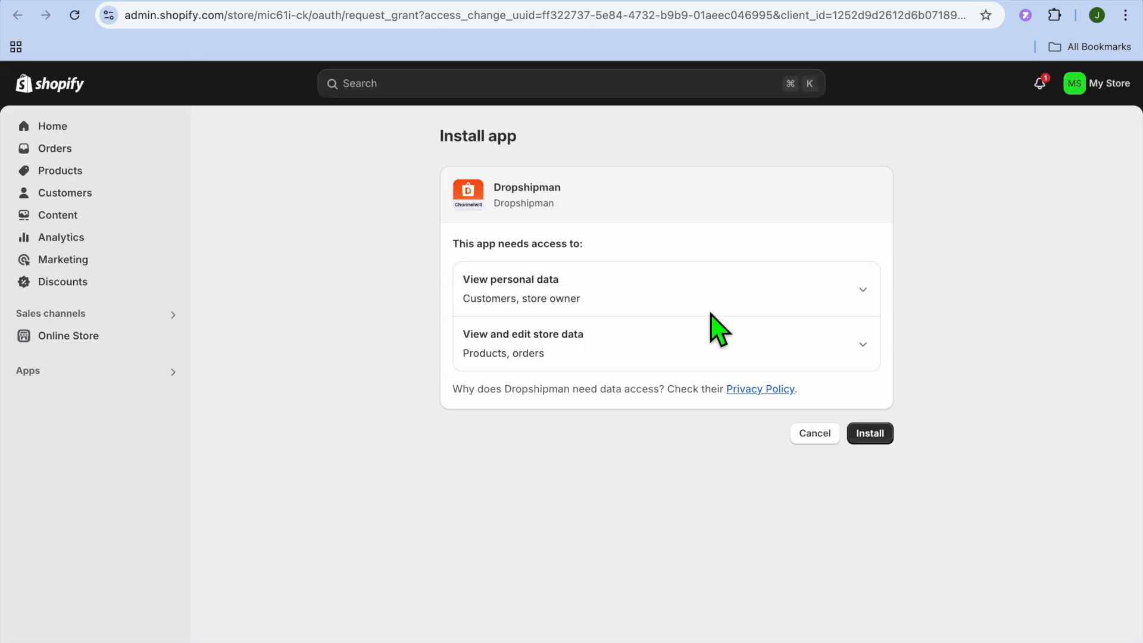
left_click(868, 430)
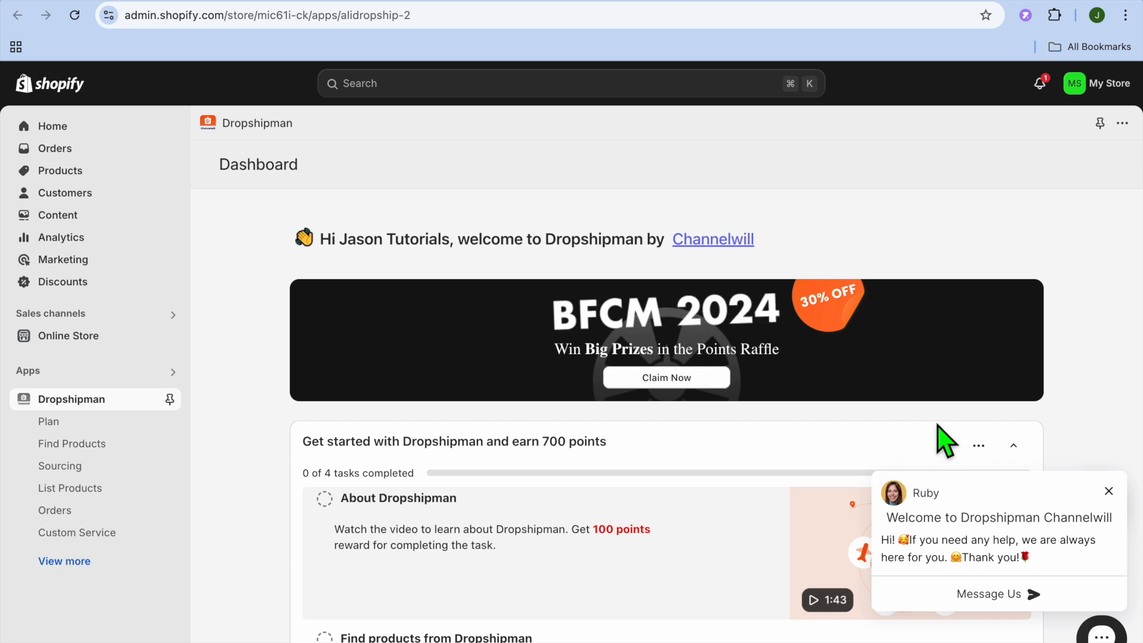
left_click(1108, 491)
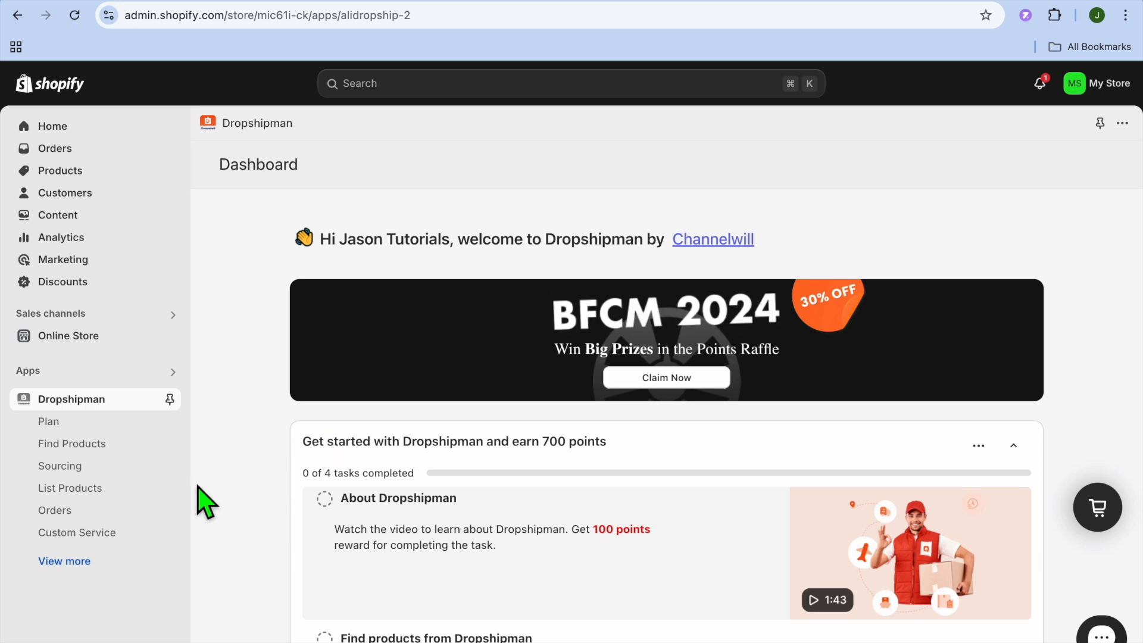
Open Dropshipman's Find Products page and browse the products in the Jewelry & Watches category.
left_click(113, 446)
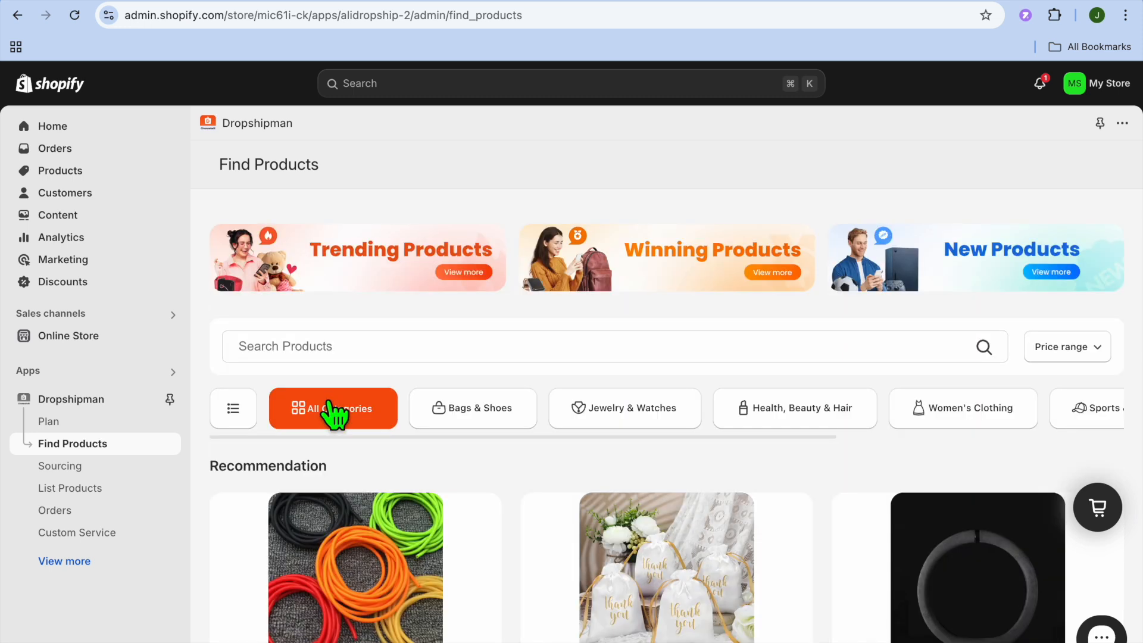
scroll(335, 415, "down", 3)
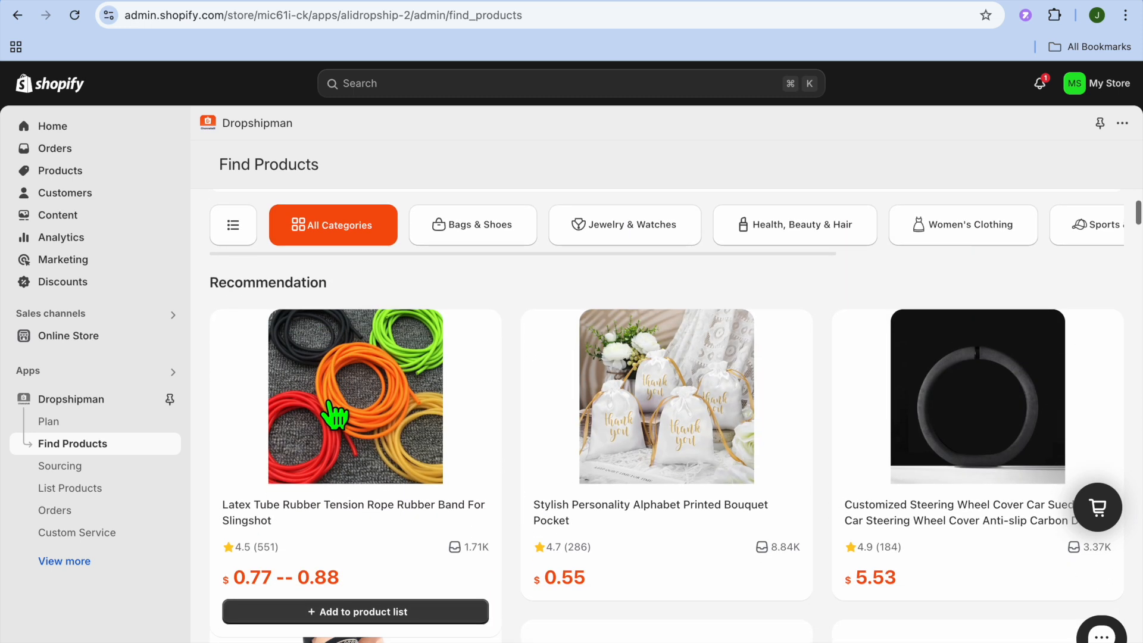
left_click(390, 232)
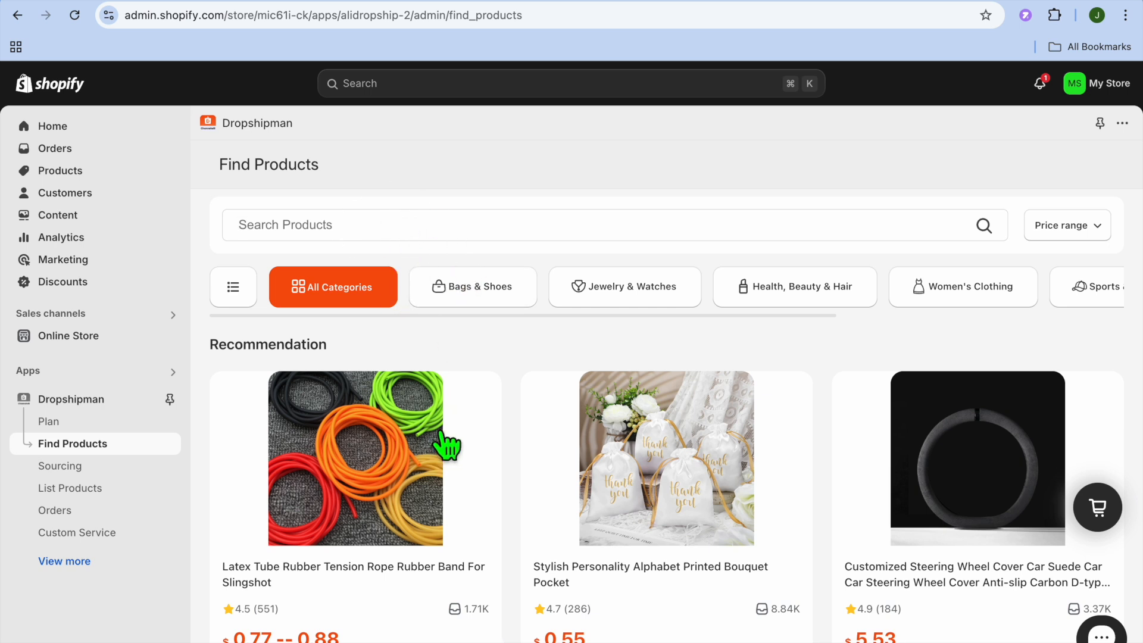
left_click(621, 292)
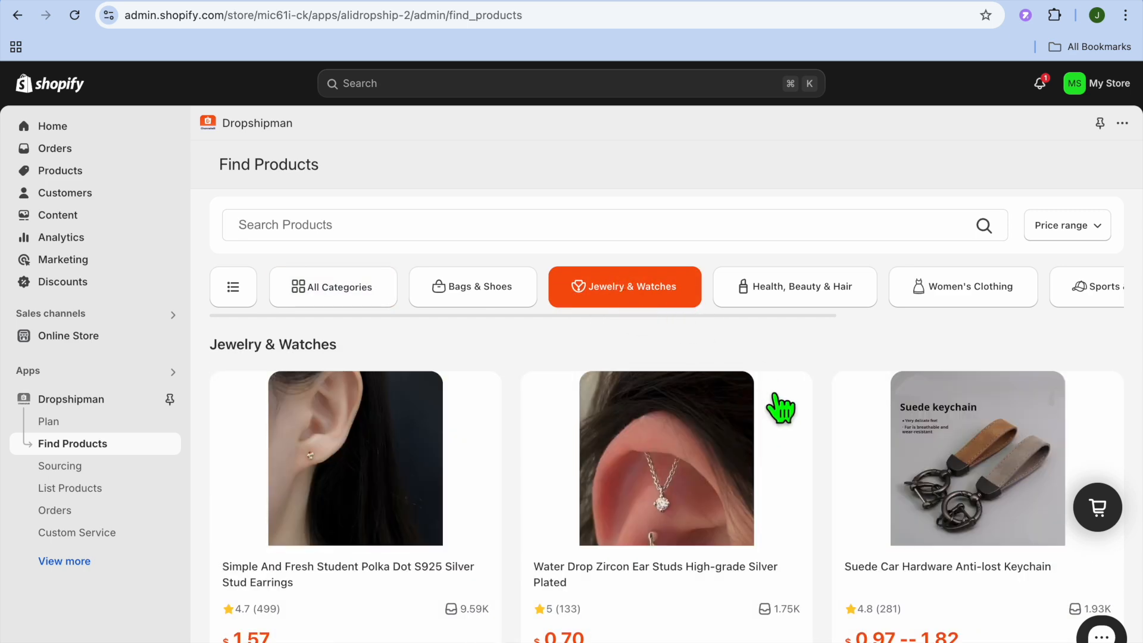
scroll(778, 410, "down", 3)
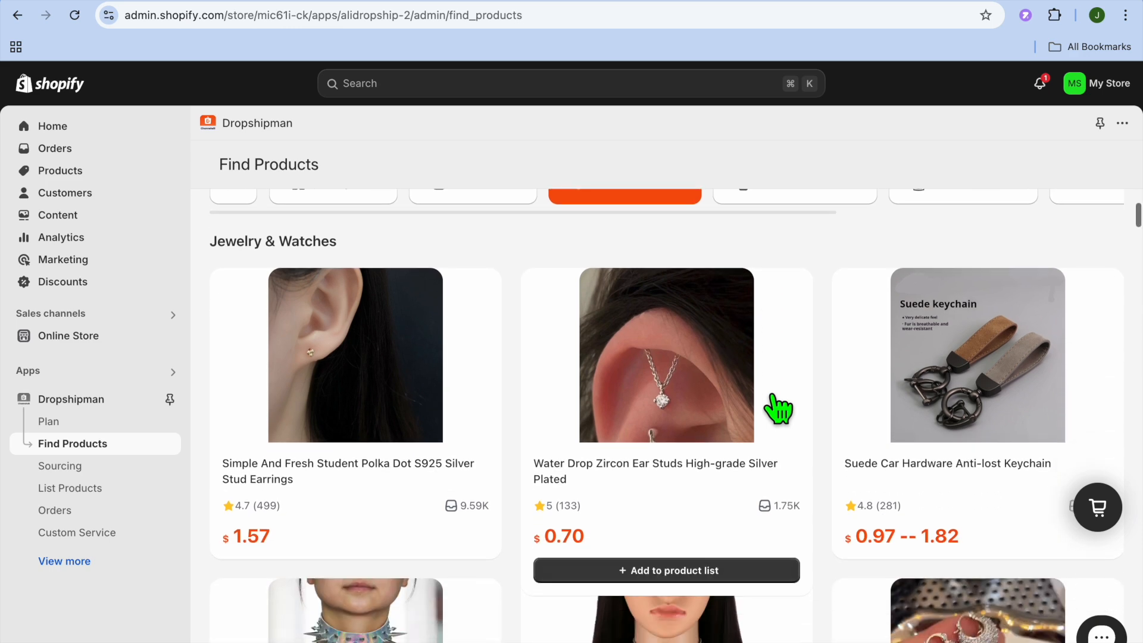
scroll(811, 482, "down", 2)
Add the Bluetooth Headset Protective Cover Stereo Silicone from the Consumer Electronics category to the product list.
scroll(806, 480, "up", 5)
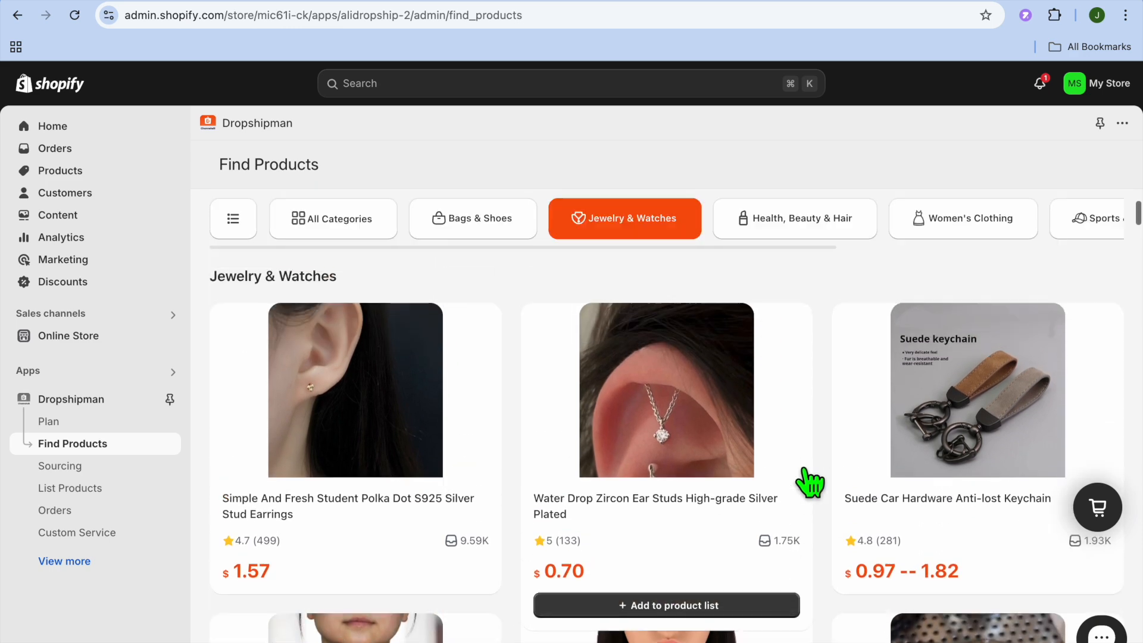
scroll(910, 300, "right", 5)
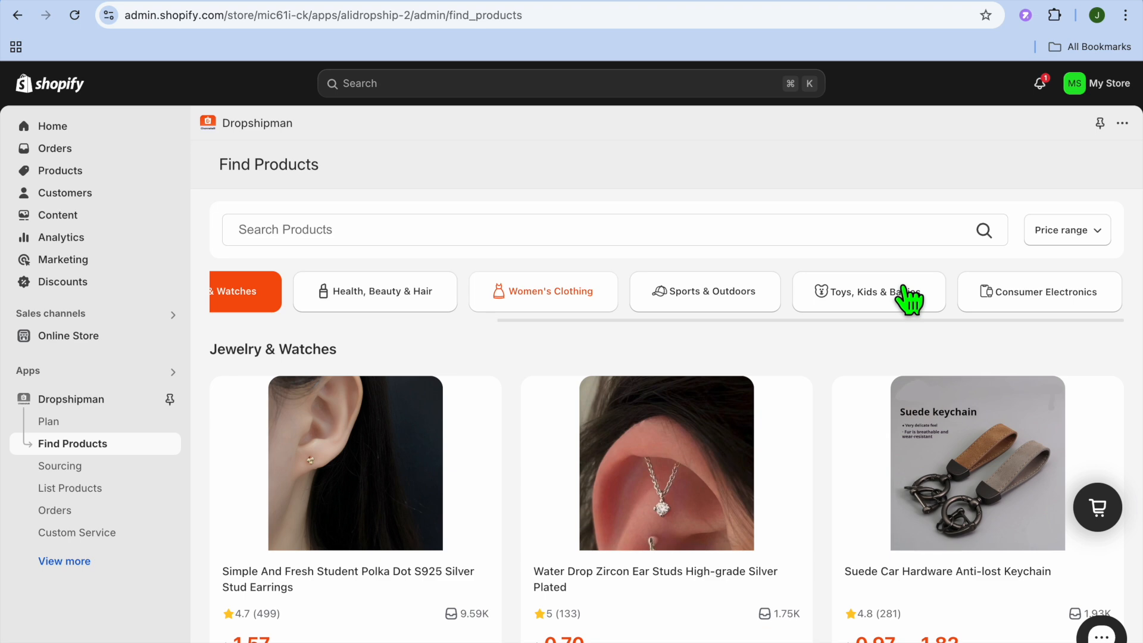
left_click(1023, 302)
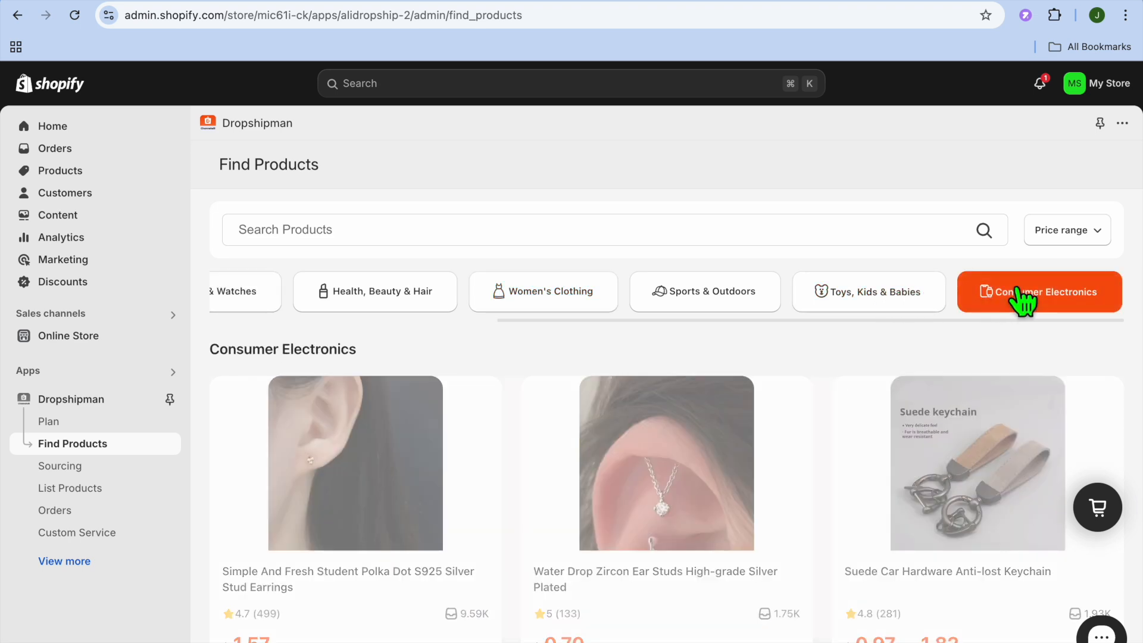
scroll(703, 474, "down", 2)
scroll(703, 474, "down", 2)
scroll(703, 475, "down", 5)
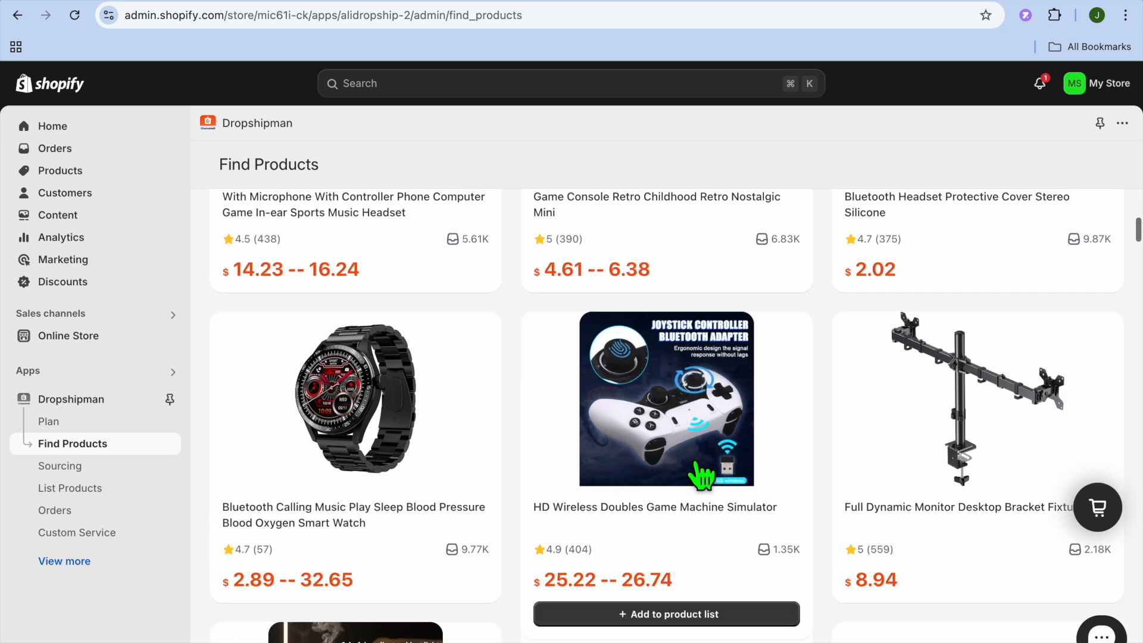
scroll(699, 471, "up", 5)
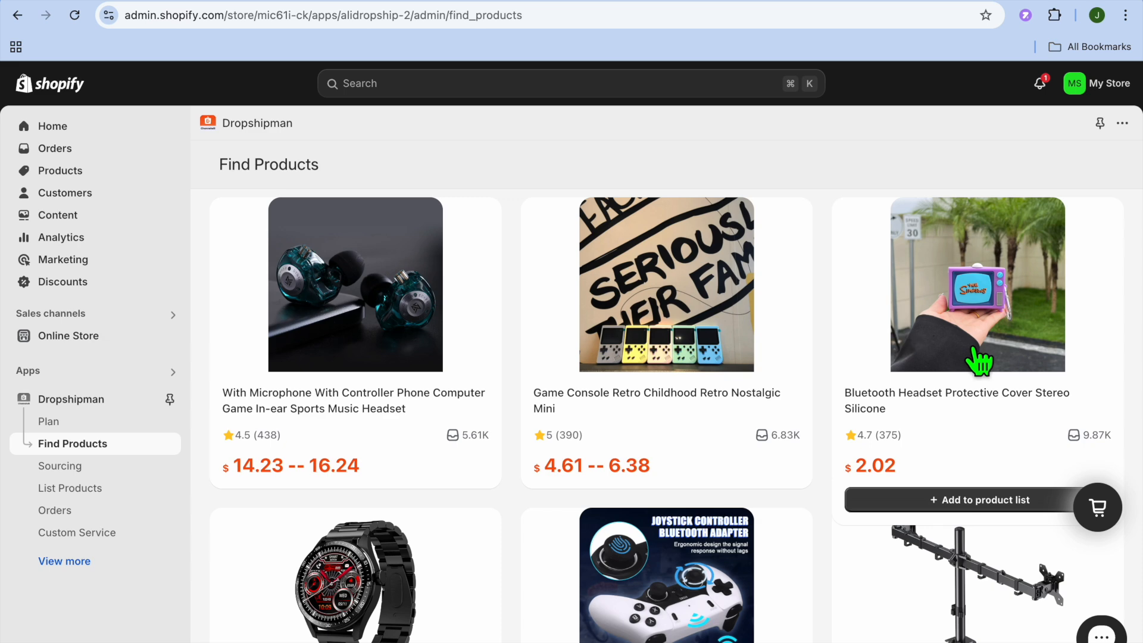
left_click(964, 500)
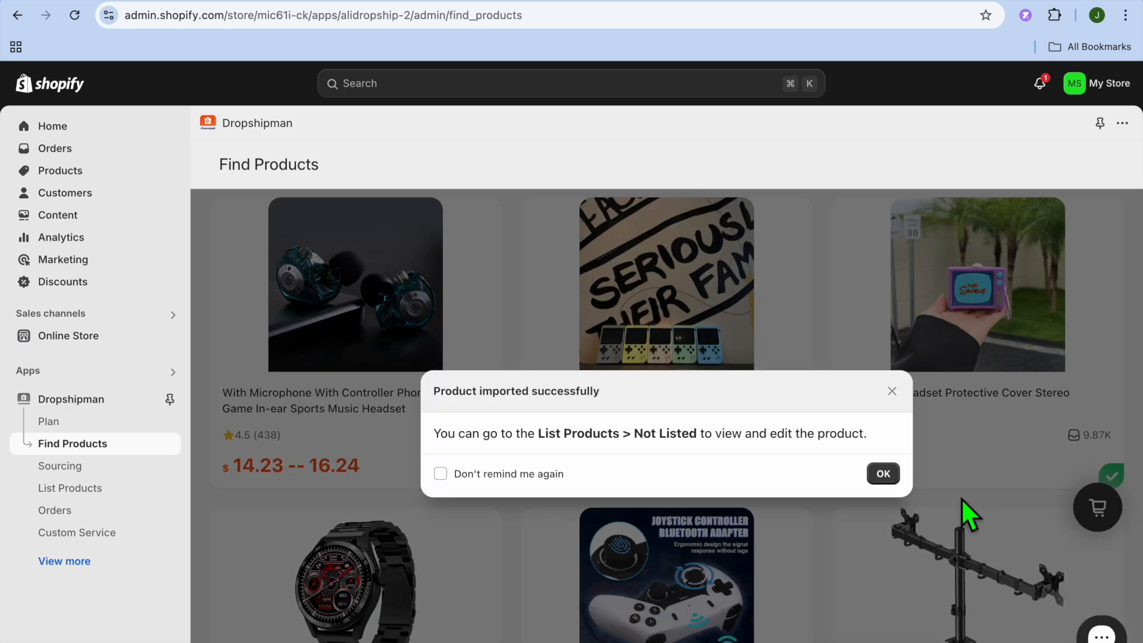
left_click(884, 475)
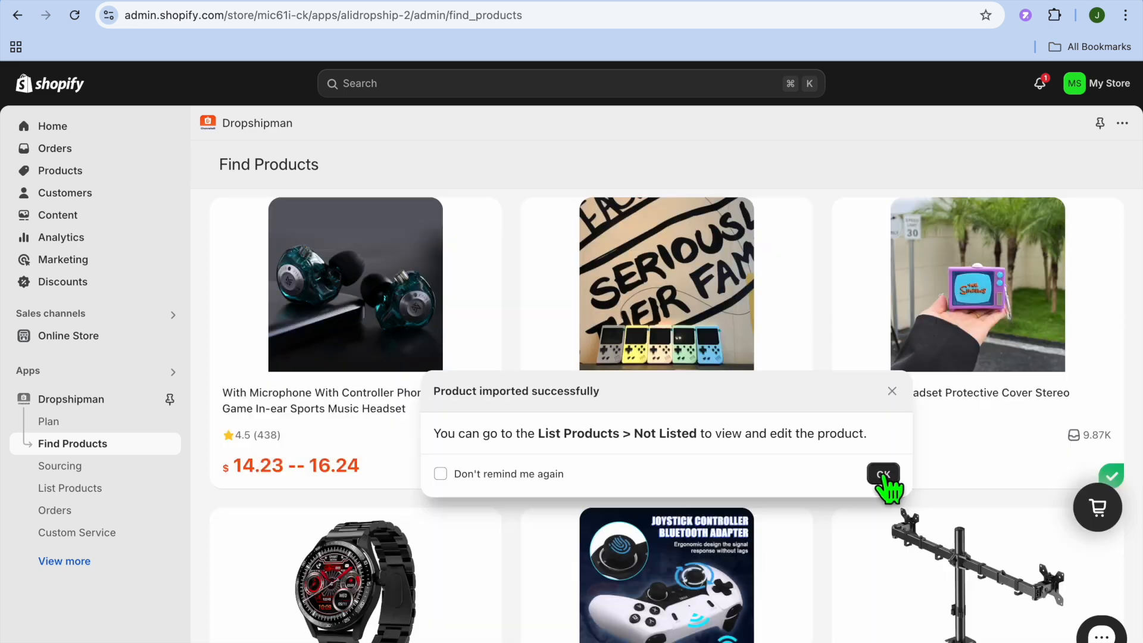
List the imported Bluetooth Headset Protective Cover to the store as a published product from Dropshipman's List Products page.
mouse_move(667, 444)
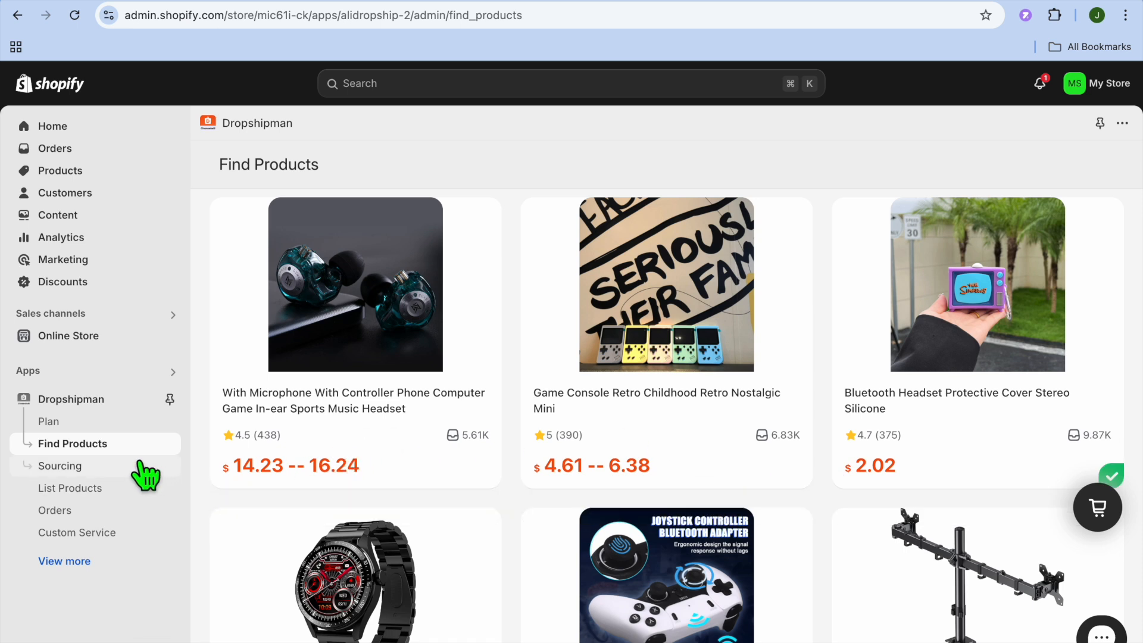
left_click(94, 491)
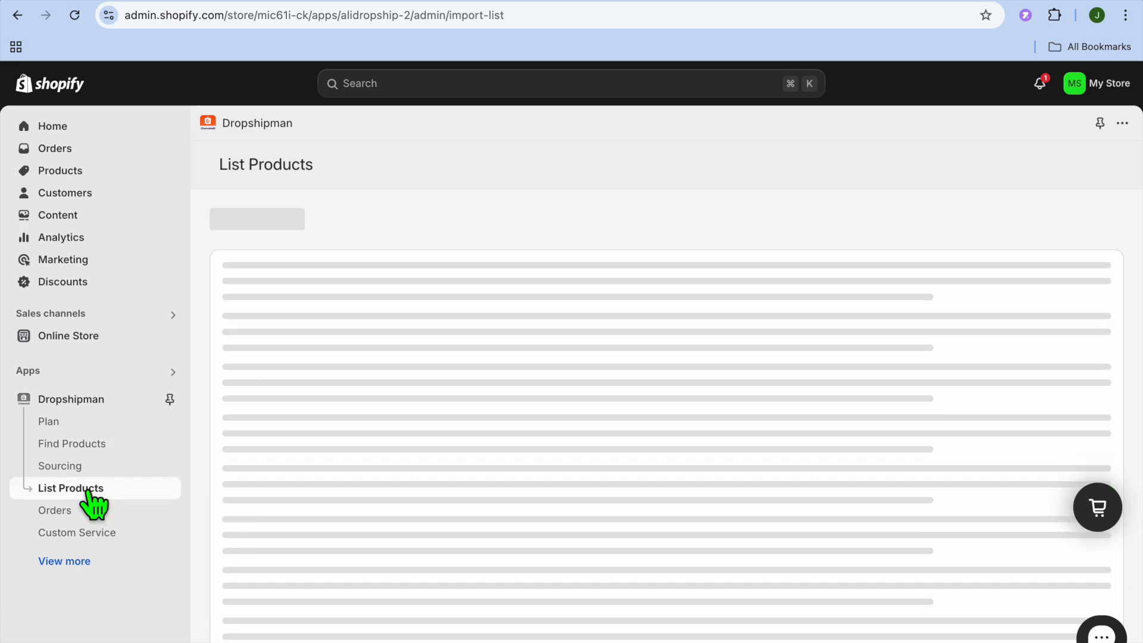
scroll(395, 528, "down", 2)
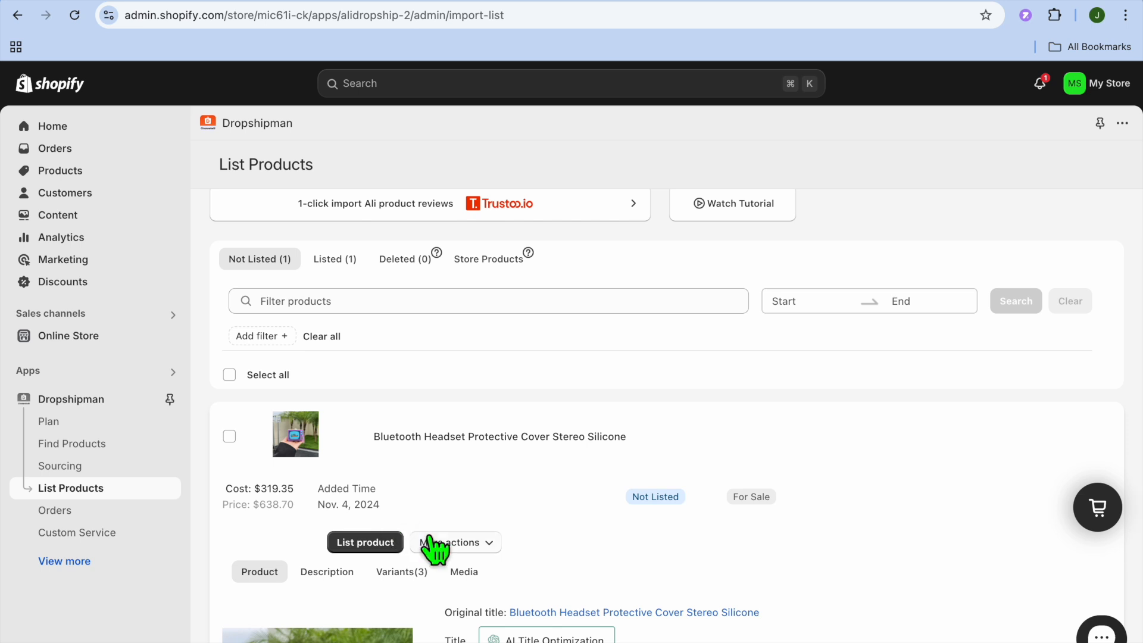
left_click(389, 551)
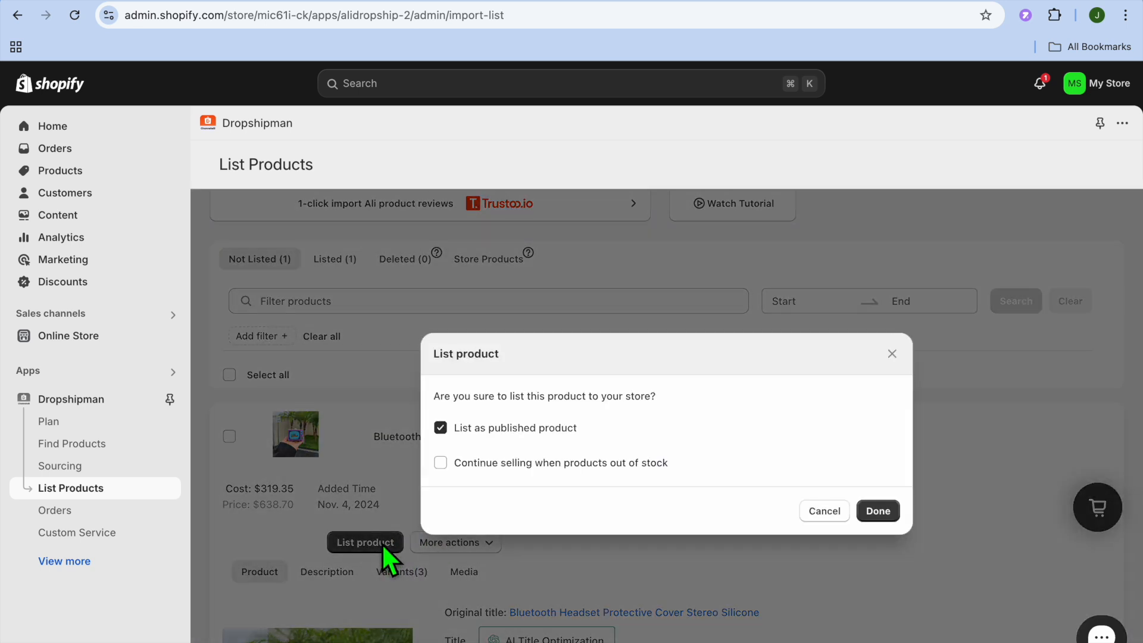
left_click(888, 514)
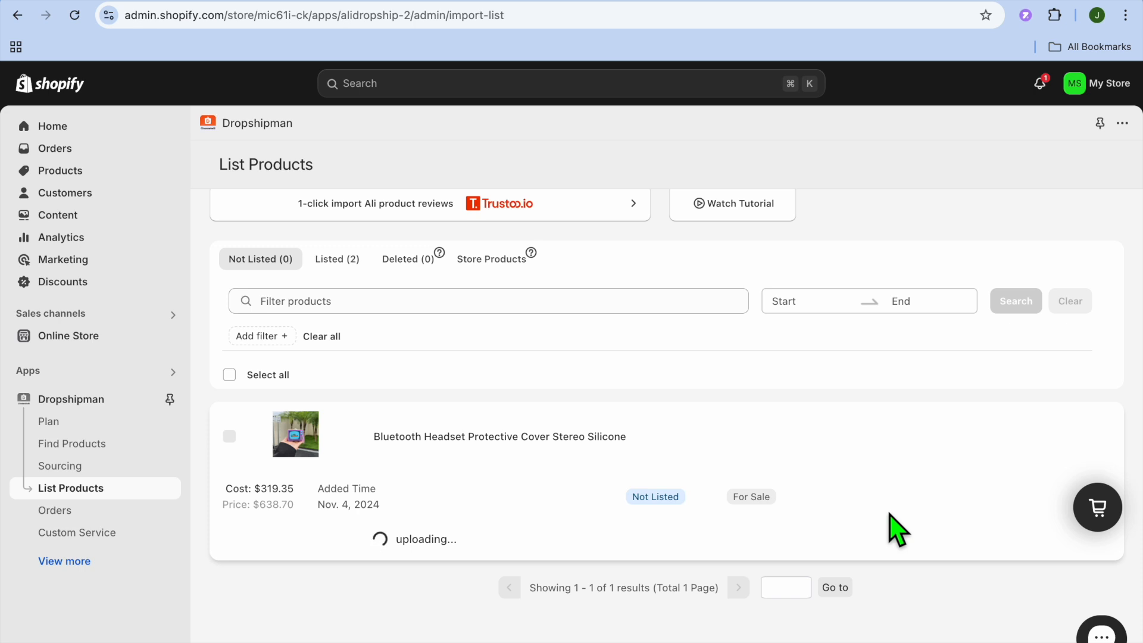
Preview the Bluetooth Headset Protective Cover on the online store from the store's Products page and return to the admin.
left_click(61, 174)
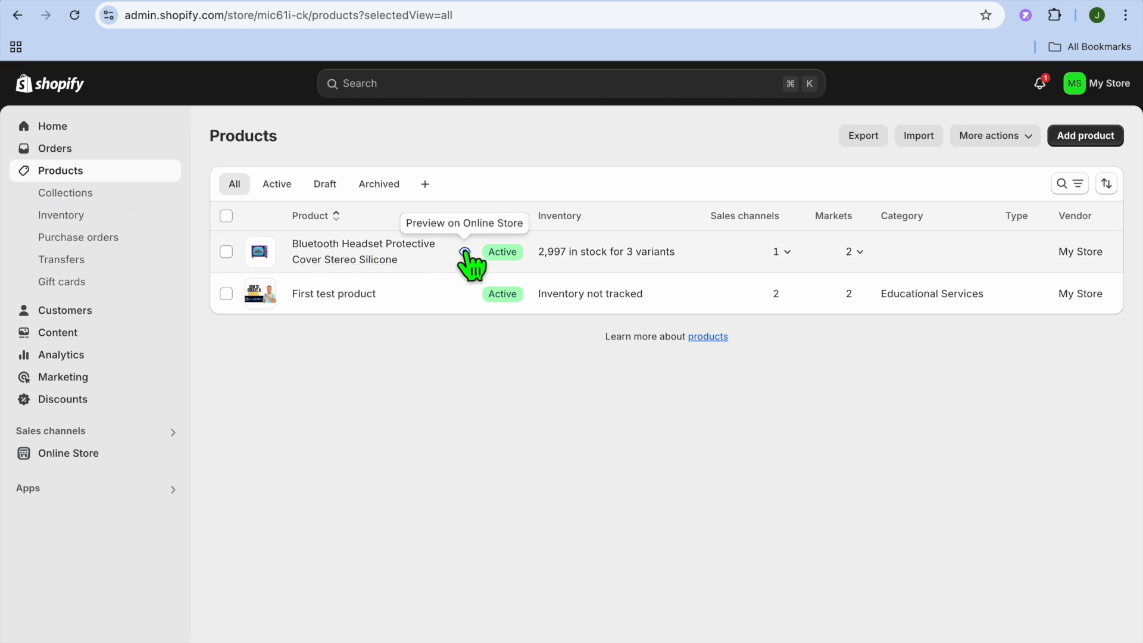
left_click(464, 251)
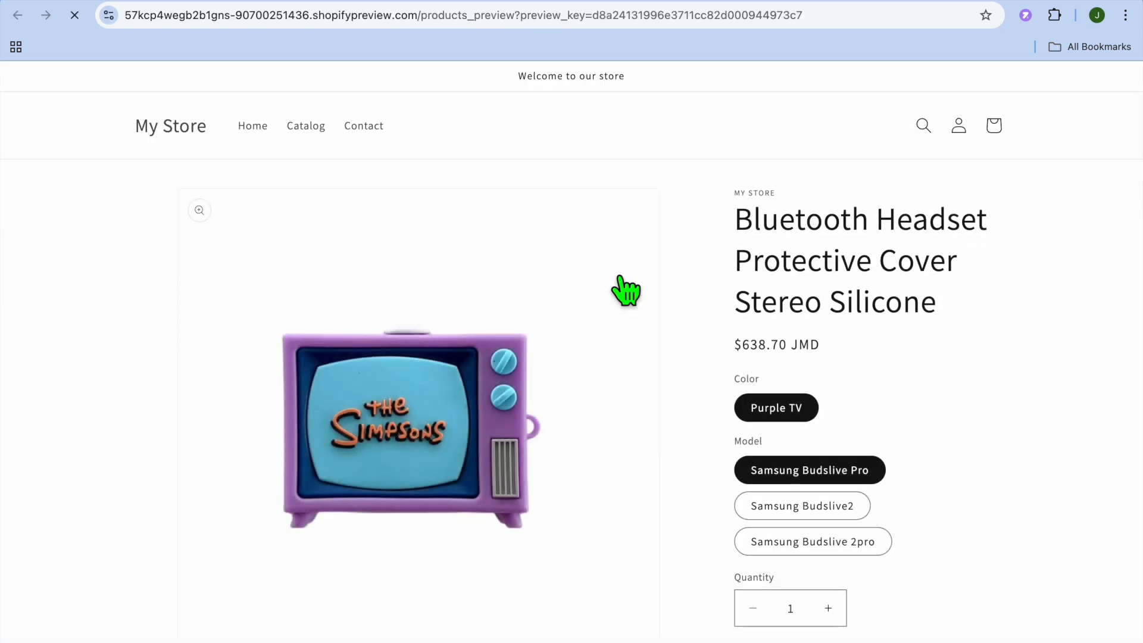
left_click(990, 1)
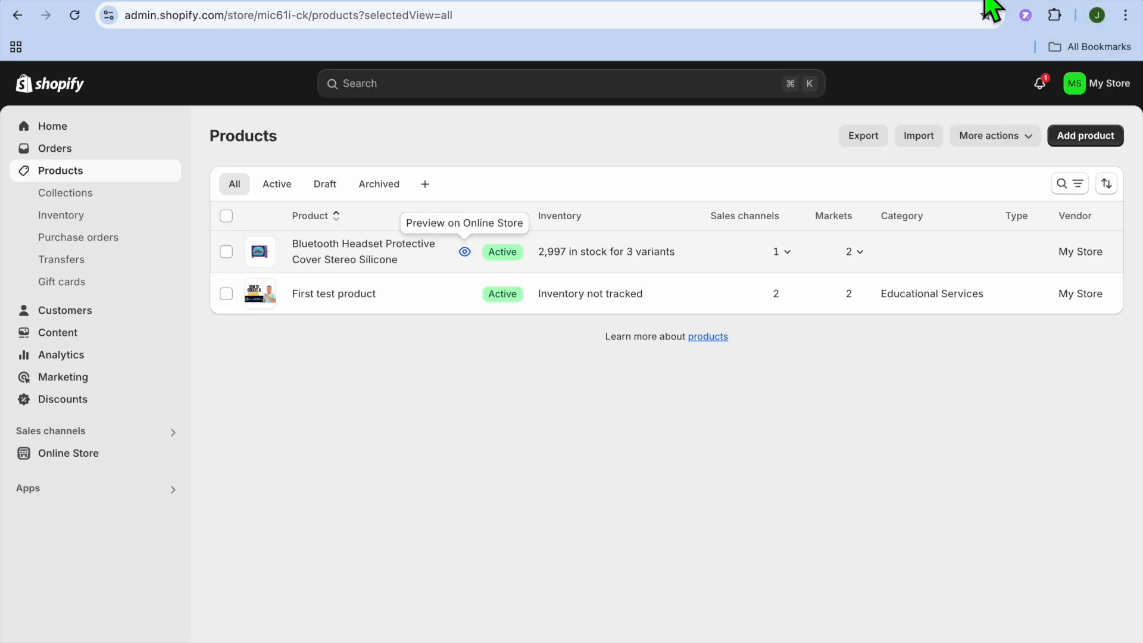
Open Dropshipman's Sourcing page, dismiss the support chat message, and examine the quote and sourcing request options.
left_click(92, 490)
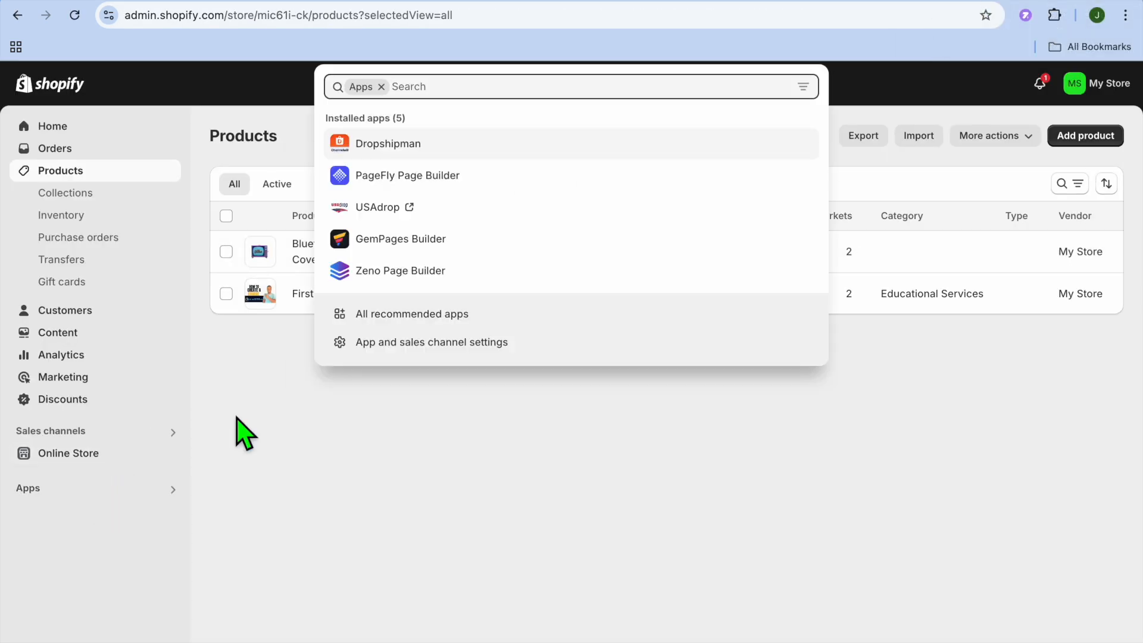
left_click(369, 147)
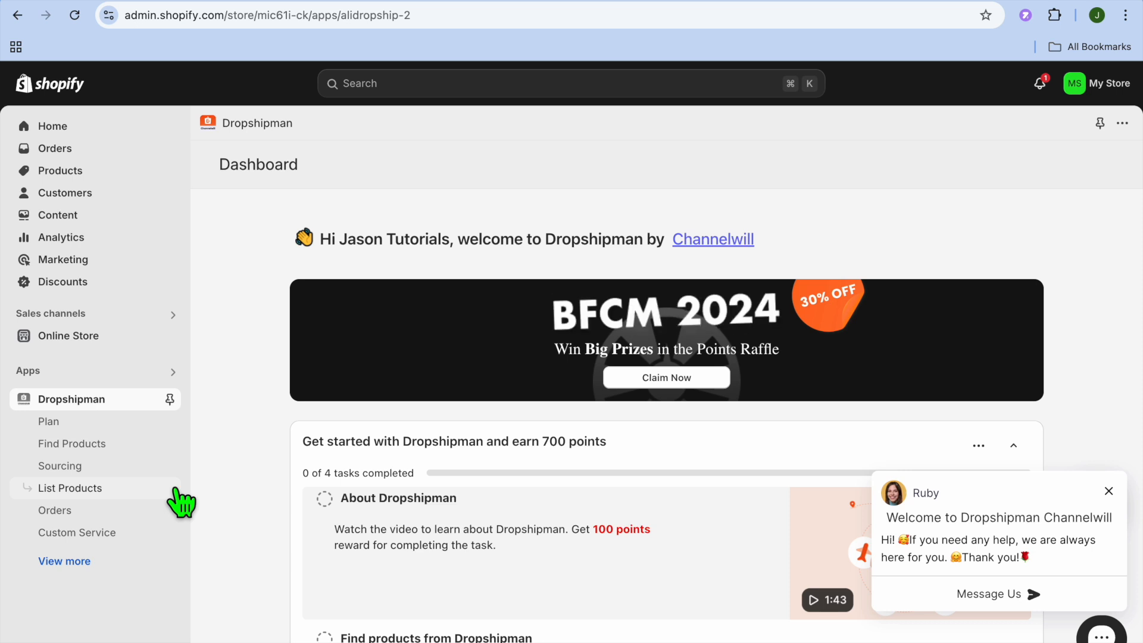
left_click(113, 468)
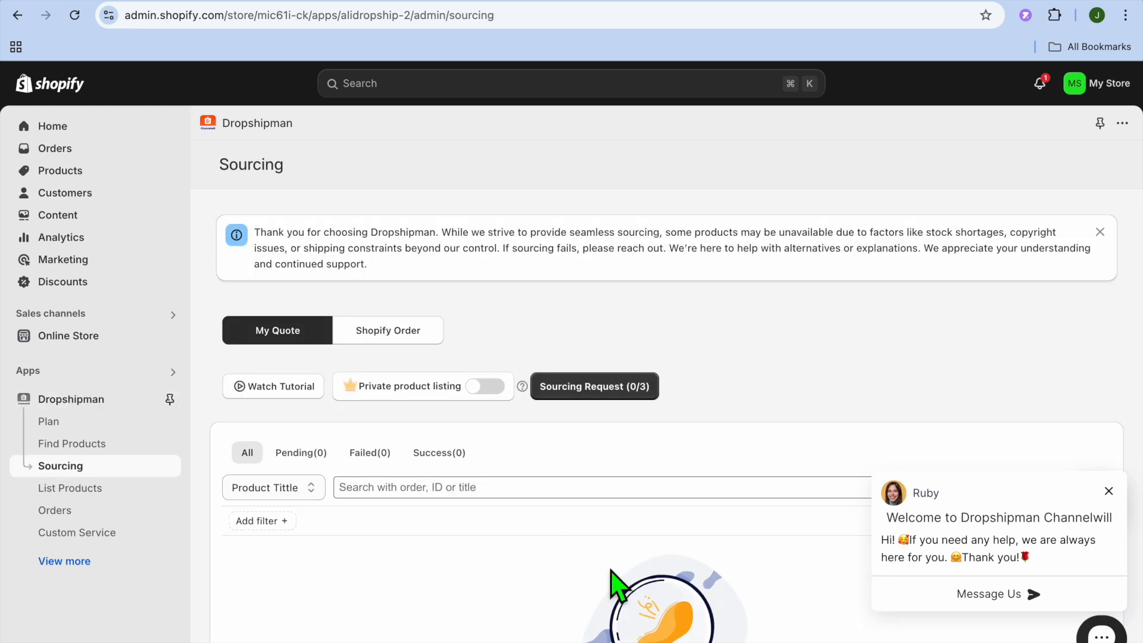
left_click(1112, 493)
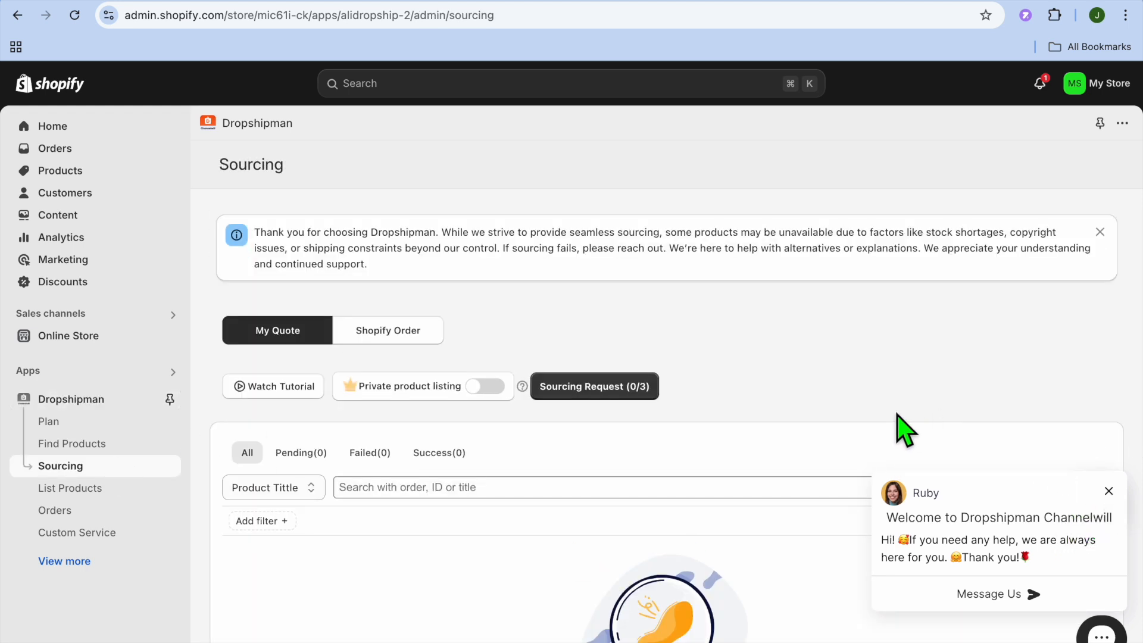
scroll(830, 435, "down", 2)
scroll(831, 434, "down", 2)
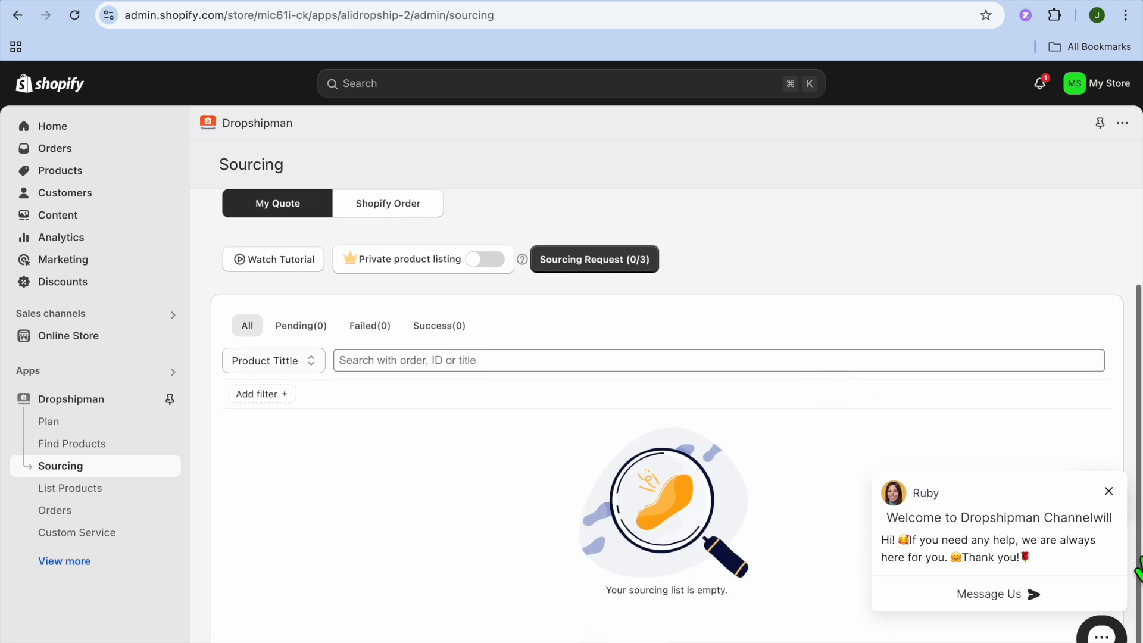
left_click(1108, 492)
scroll(789, 509, "up", 2)
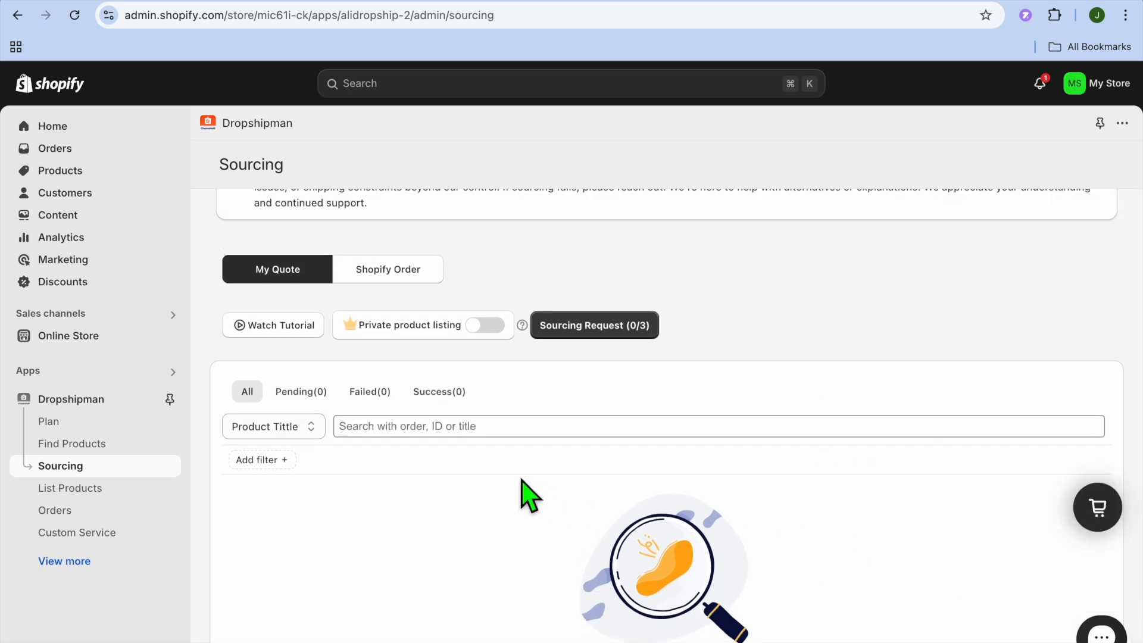
scroll(527, 495, "up", 2)
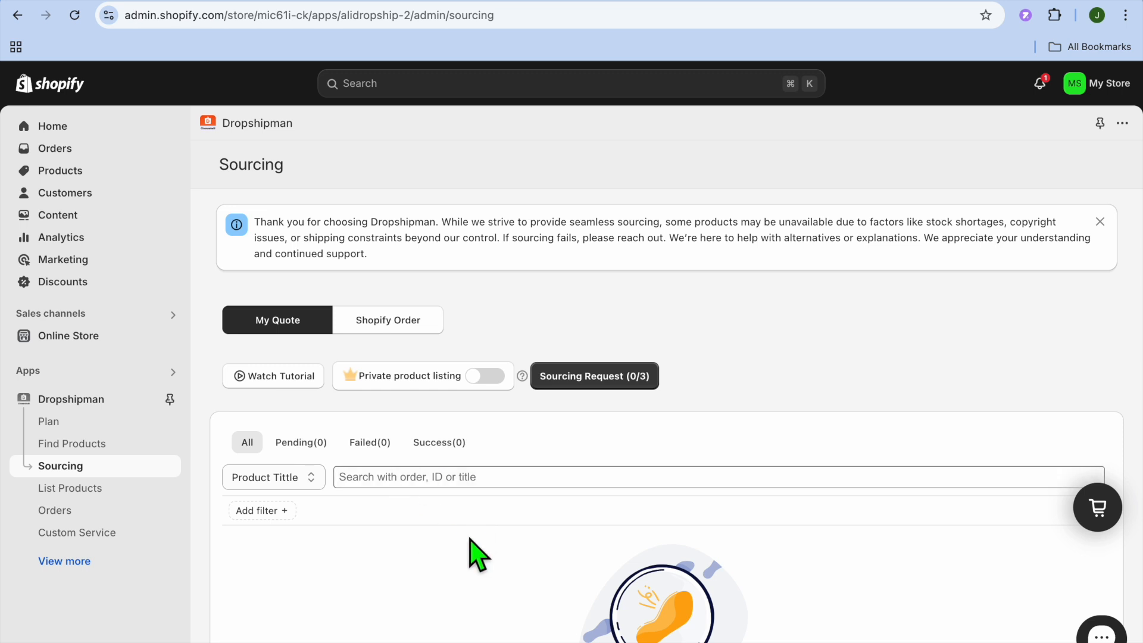
scroll(468, 542, "down", 3)
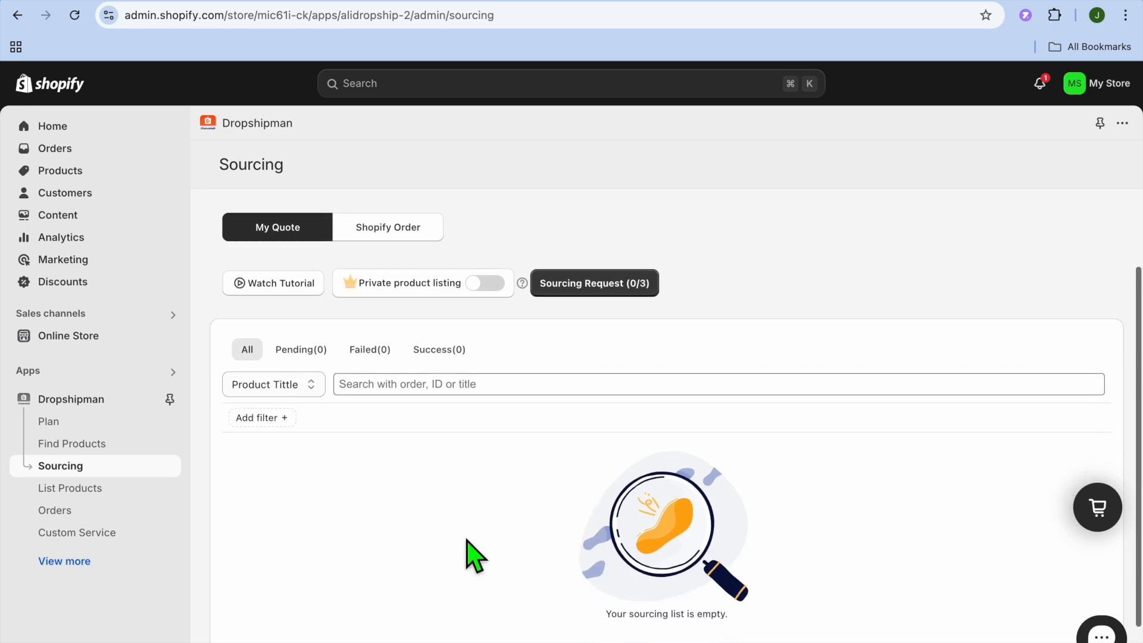
Open the AliExpress product import from Dropshipman's List Products page and copy the Halloween Garage Door Decorations product link from AliExpress.
left_click(96, 491)
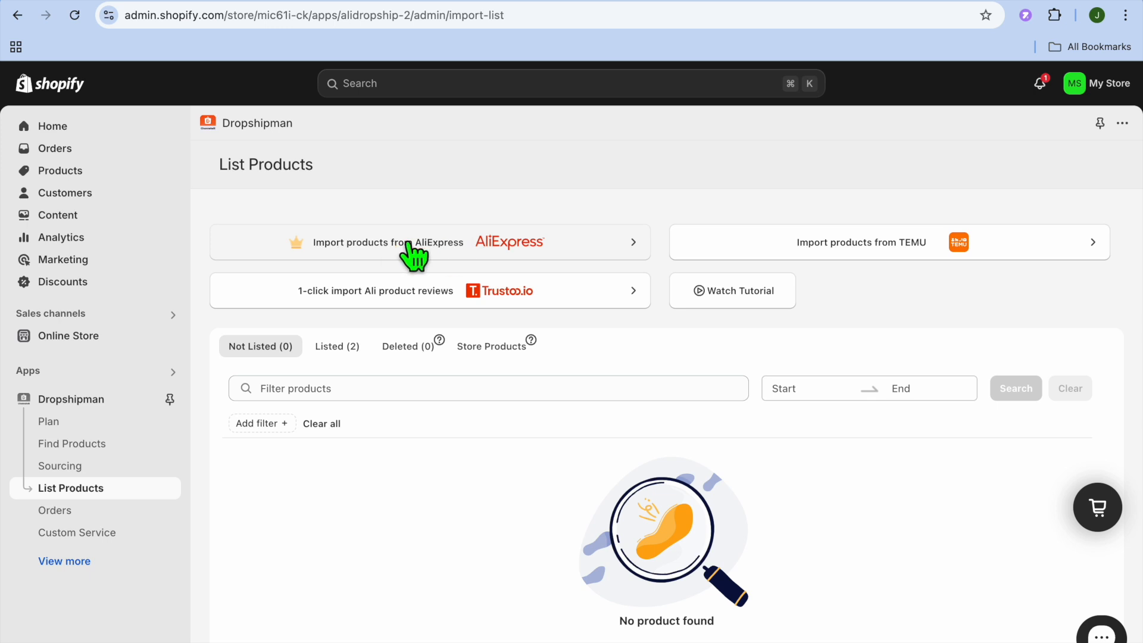
left_click(449, 246)
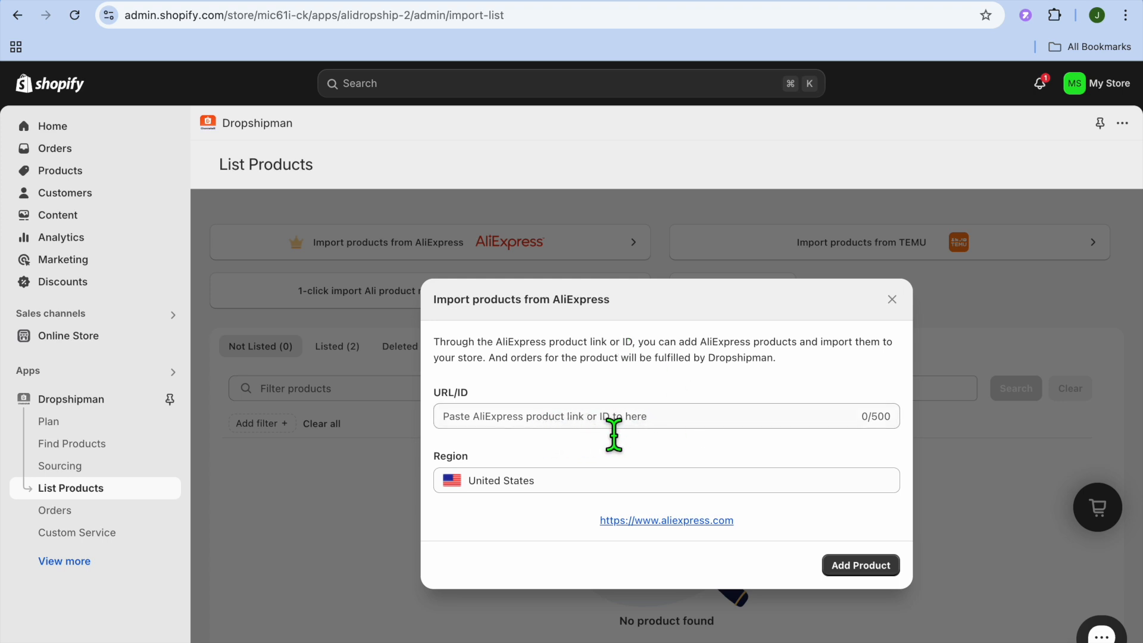
left_click(889, 0)
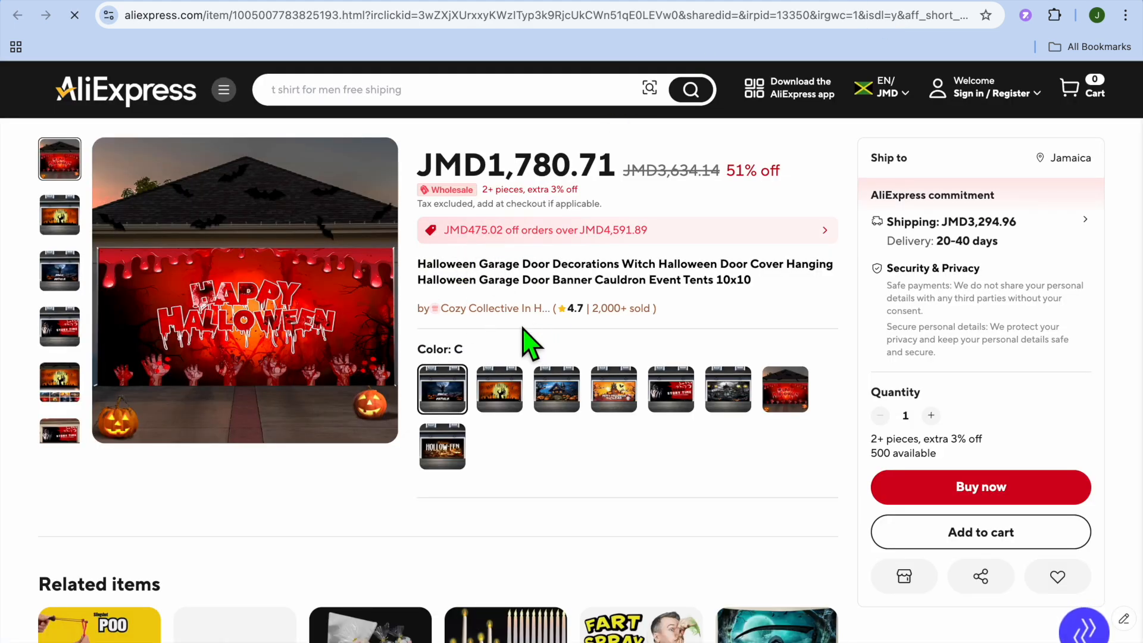
left_click(531, 17)
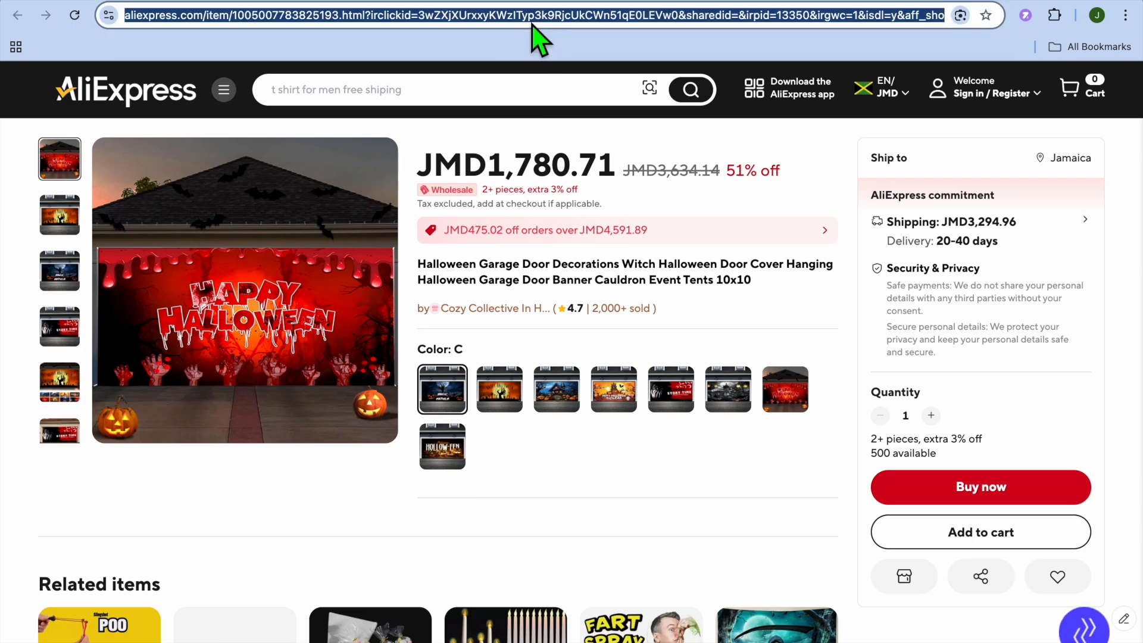
right_click(531, 19)
left_click(593, 150)
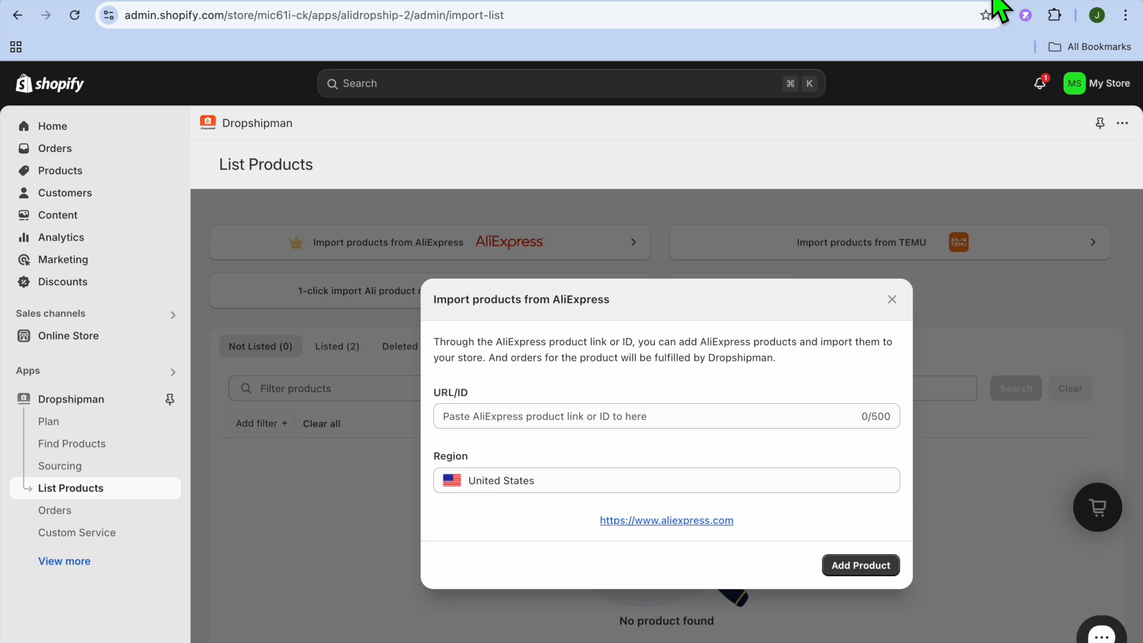
Add the Halloween Garage Door Decorations product to Dropshipman by pasting its copied link into the AliExpress import.
left_click(649, 424)
right_click(651, 424)
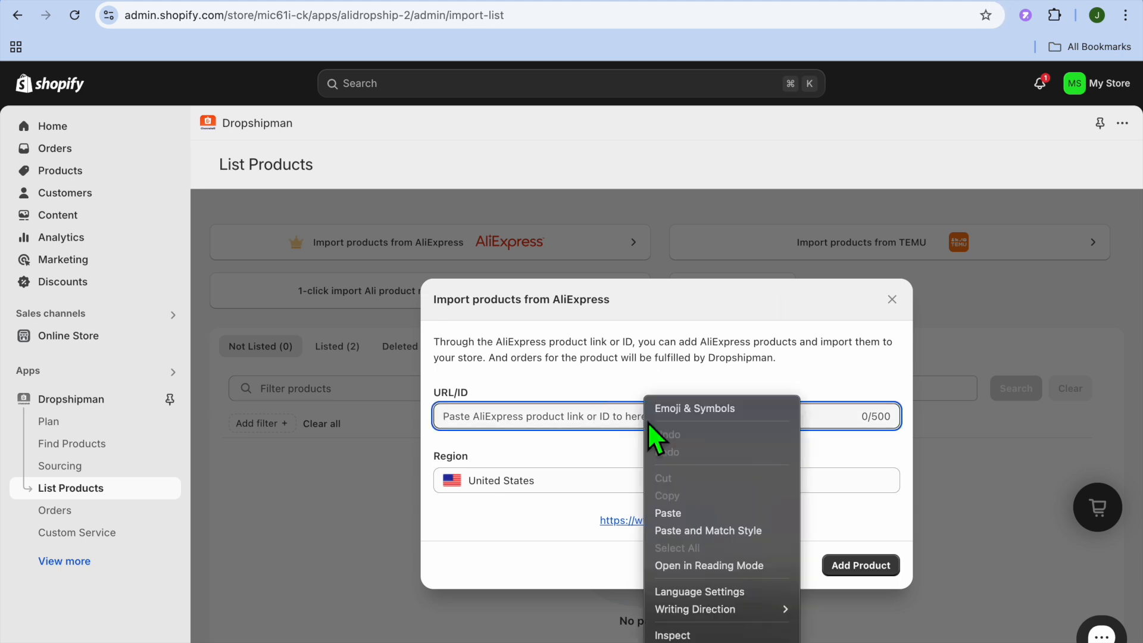
left_click(689, 515)
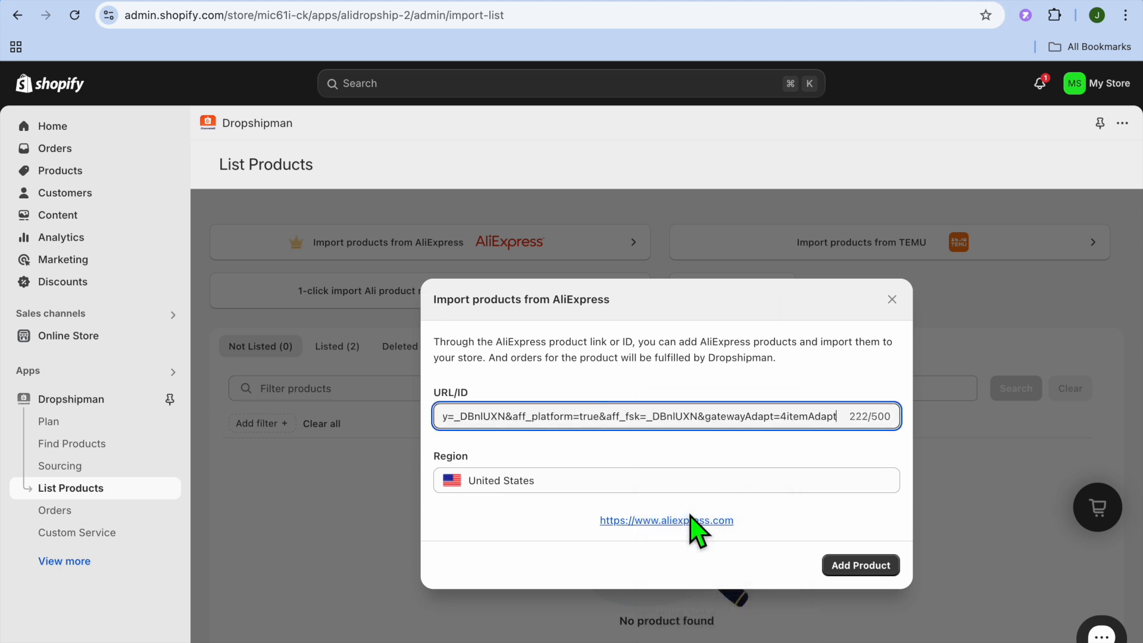
left_click(860, 567)
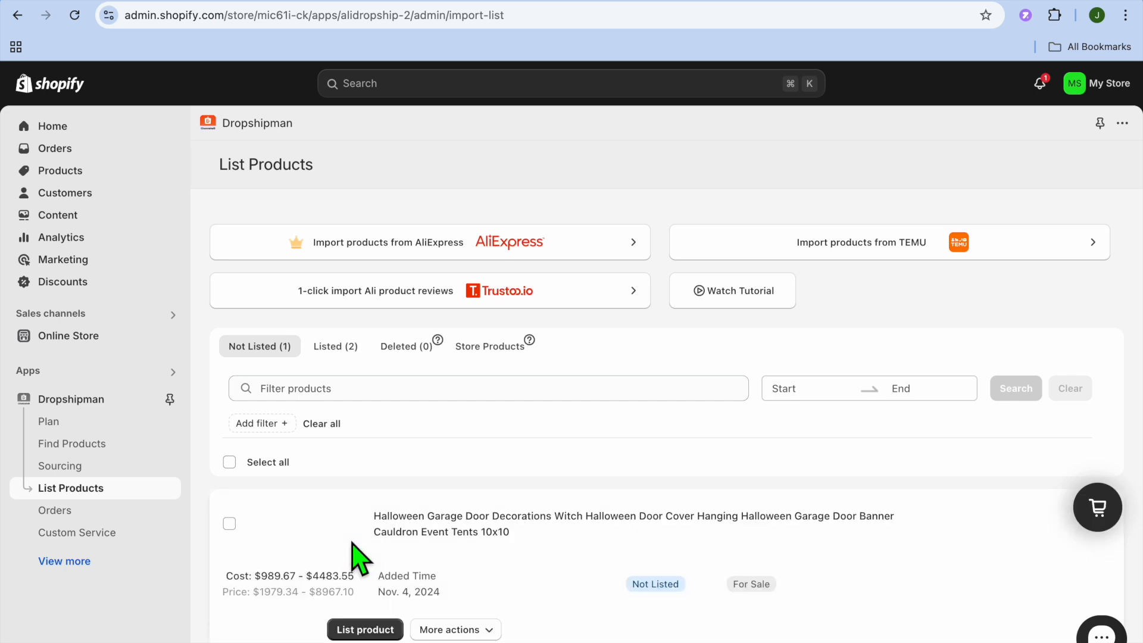
List the imported Halloween Garage Door Decorations product to the store and dismiss the rating request.
scroll(463, 529, "down", 2)
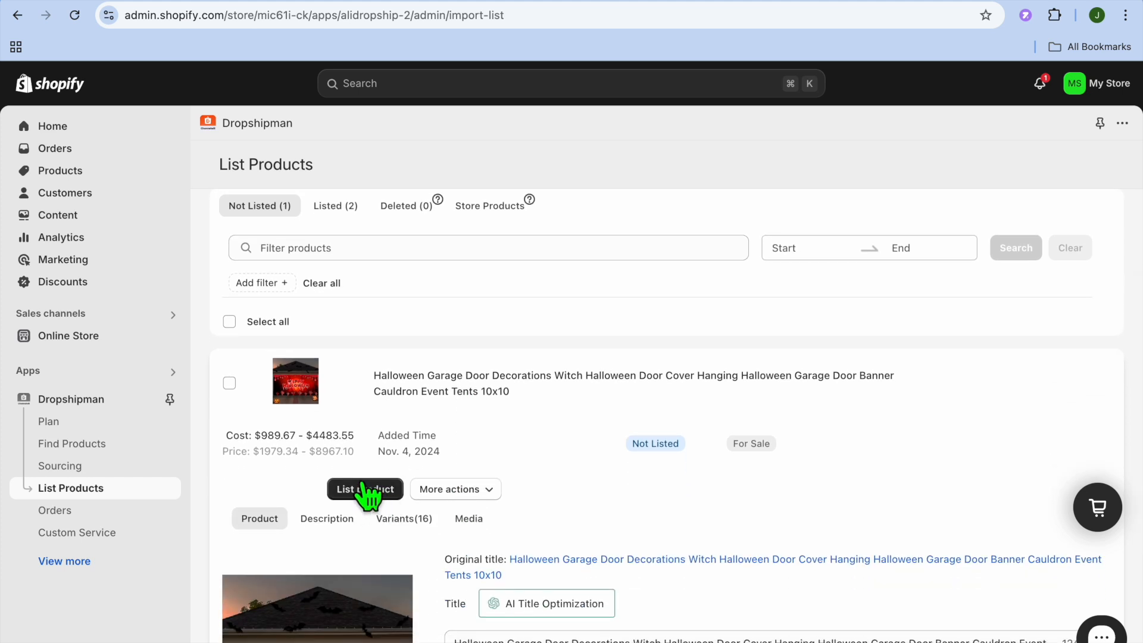
left_click(381, 489)
left_click(880, 511)
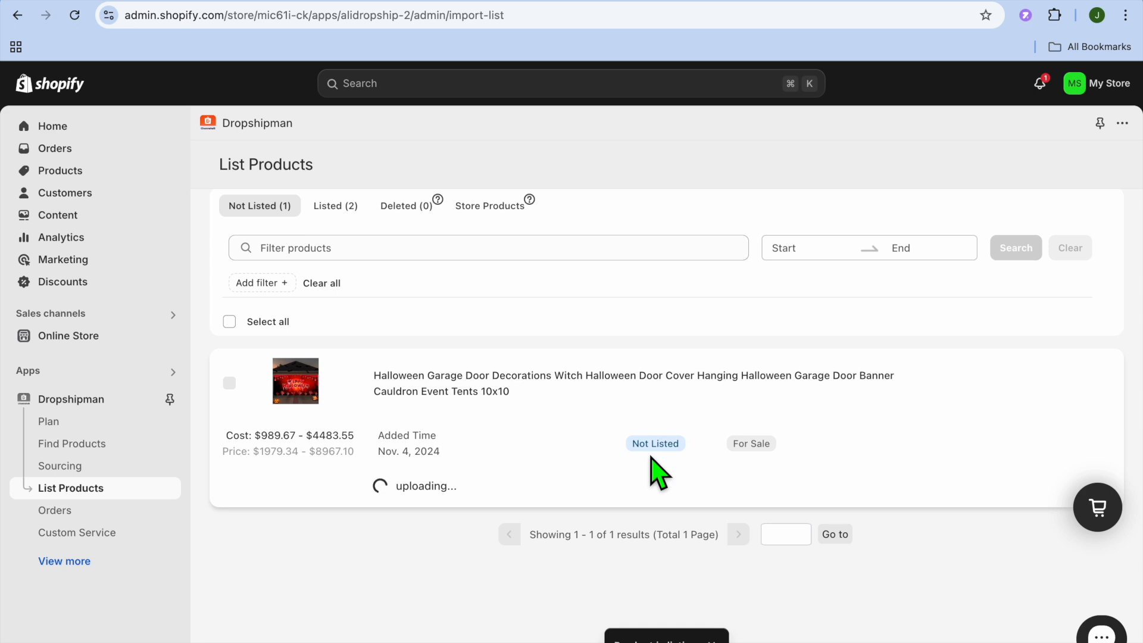
scroll(657, 474, "up", 2)
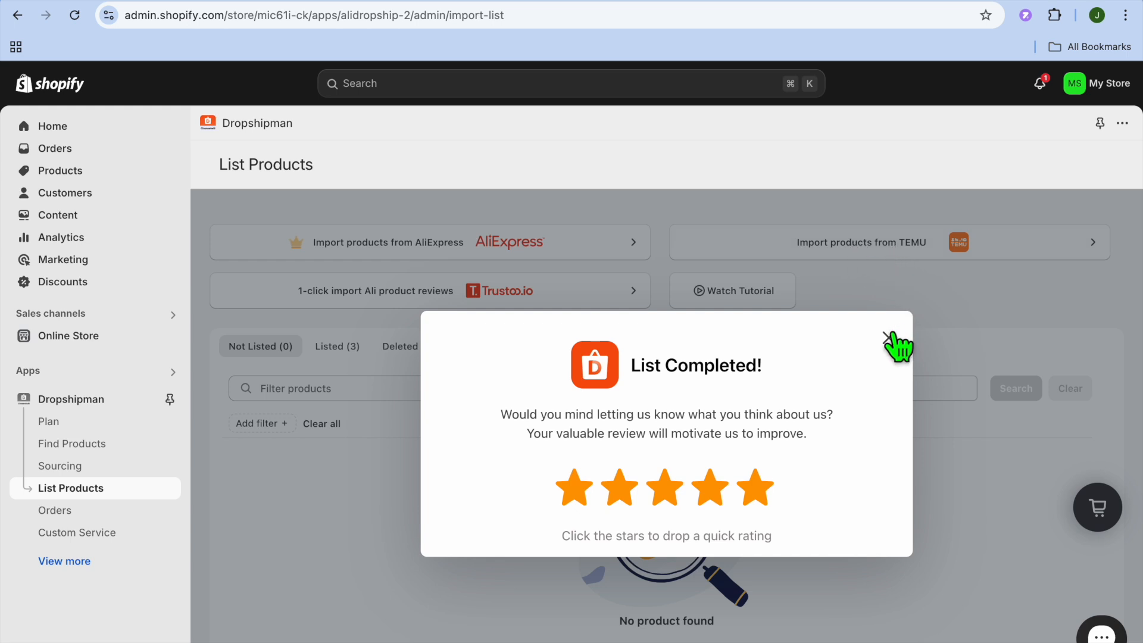
left_click(888, 339)
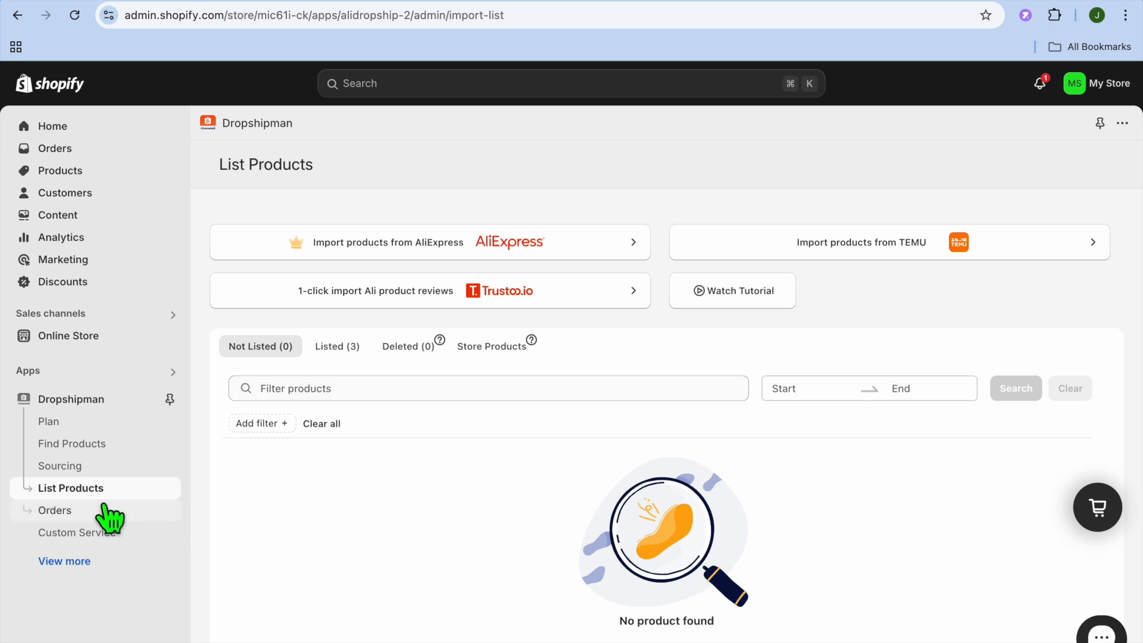
Open Dropshipman's Orders page.
left_click(76, 513)
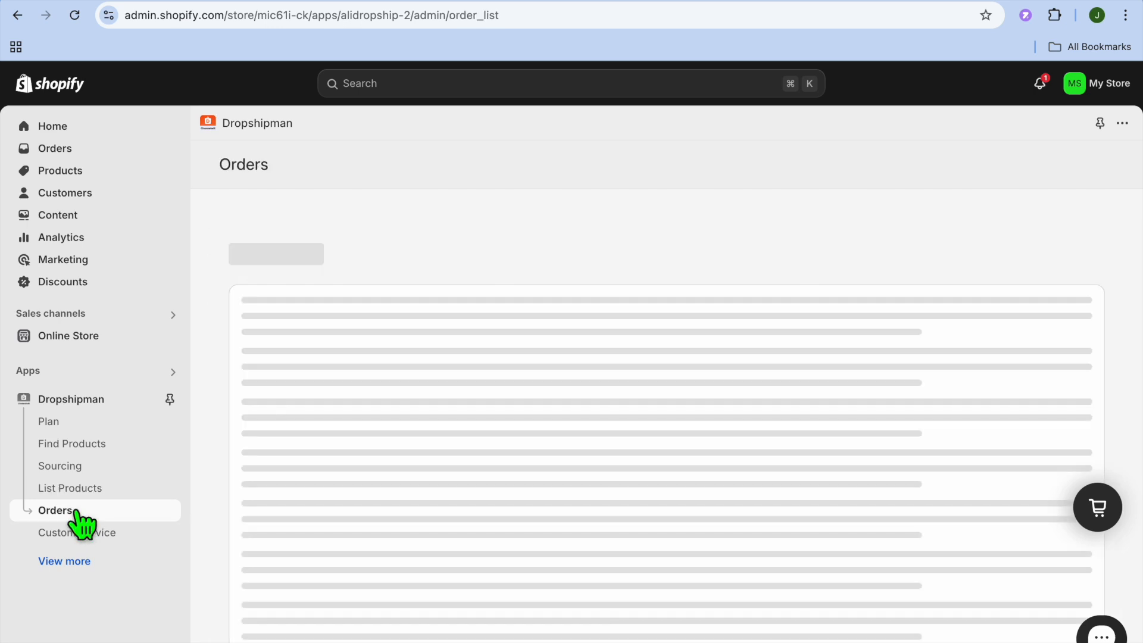